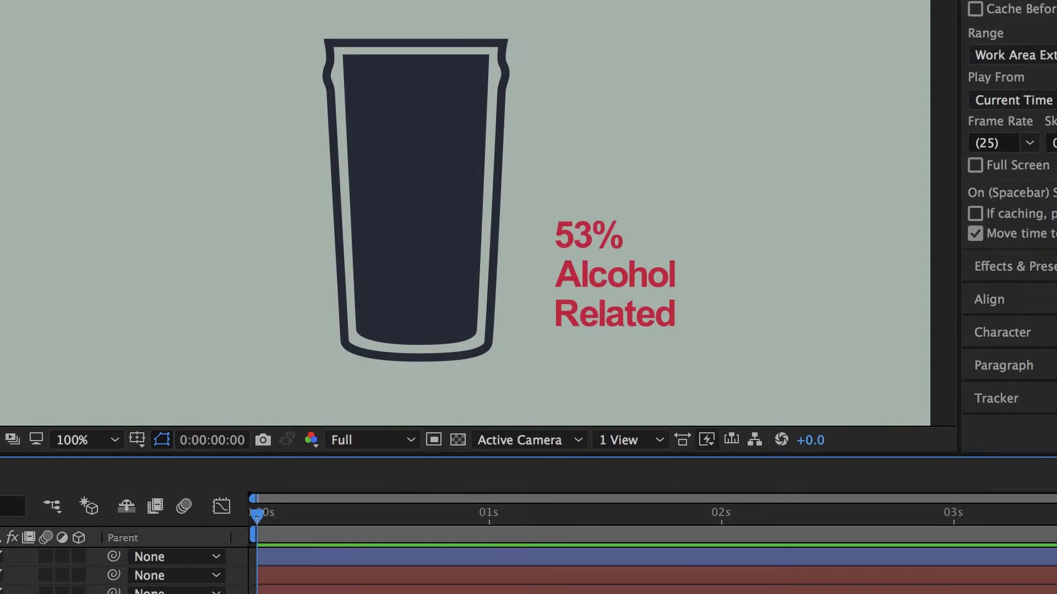
Step: From Finder's 08 Masking folder, load Pint Glass.aep into After Effects
key("super+Tab")
key("super+Tab")
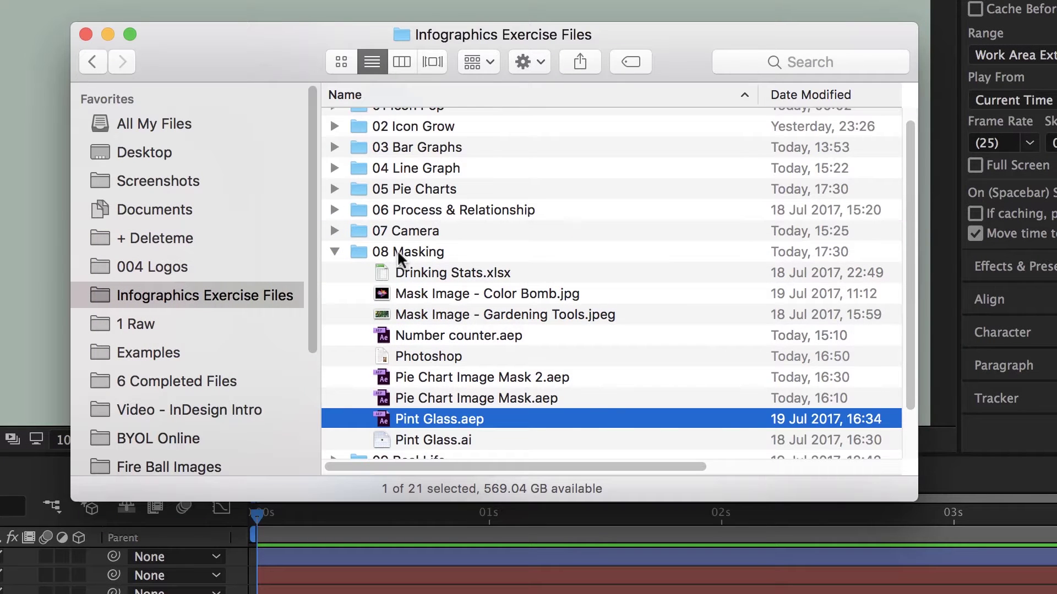
left_click(387, 255)
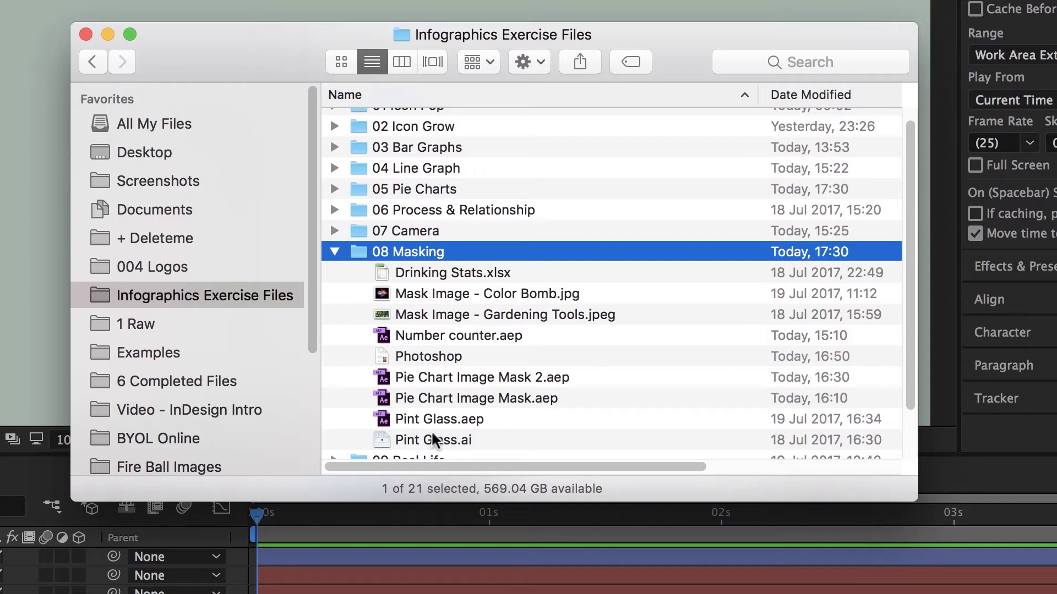
left_click(418, 423)
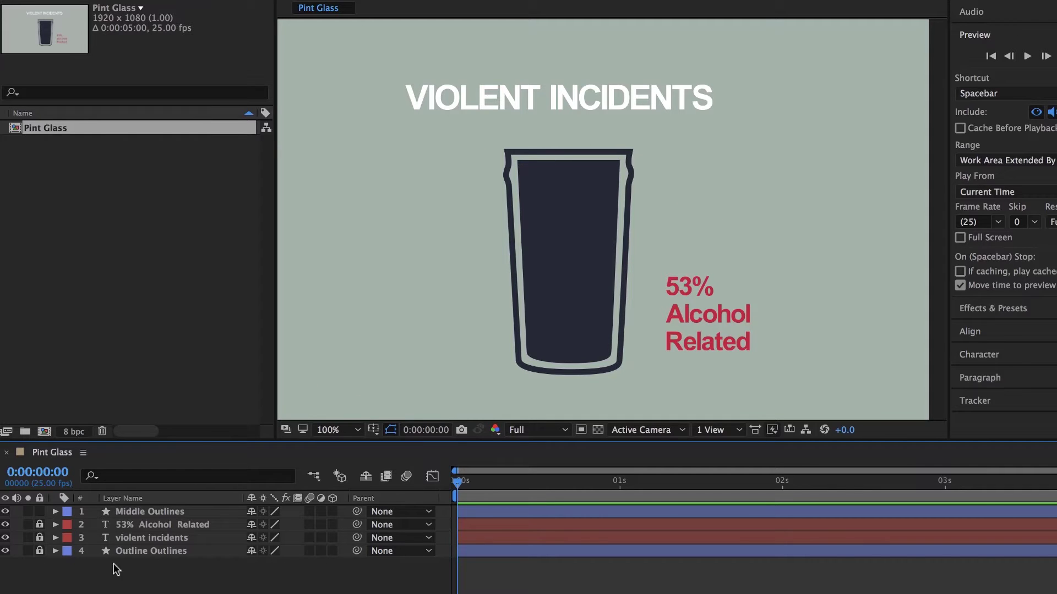
Step: Toggle visibility of the dark fill, glass outline and text caption layers to identify each
left_click(5, 511)
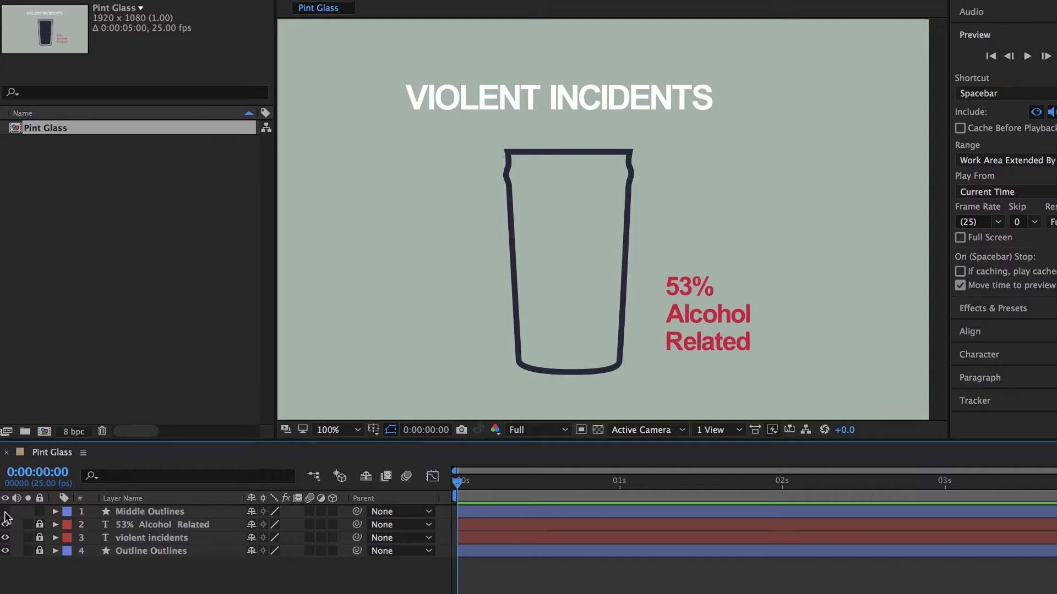
left_click(5, 550)
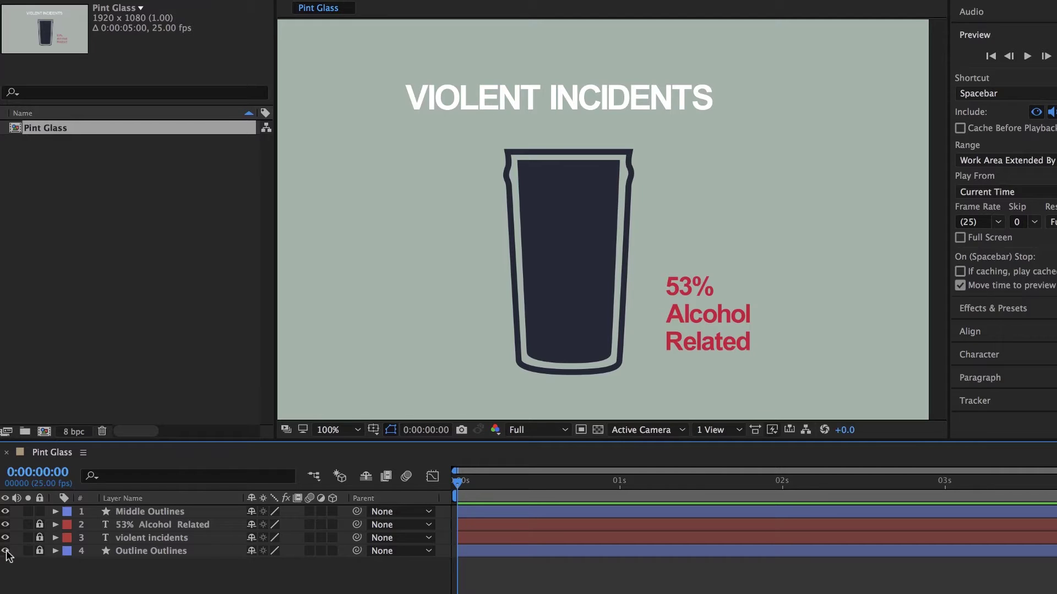
left_click(5, 538)
left_click(6, 538)
left_click(6, 524)
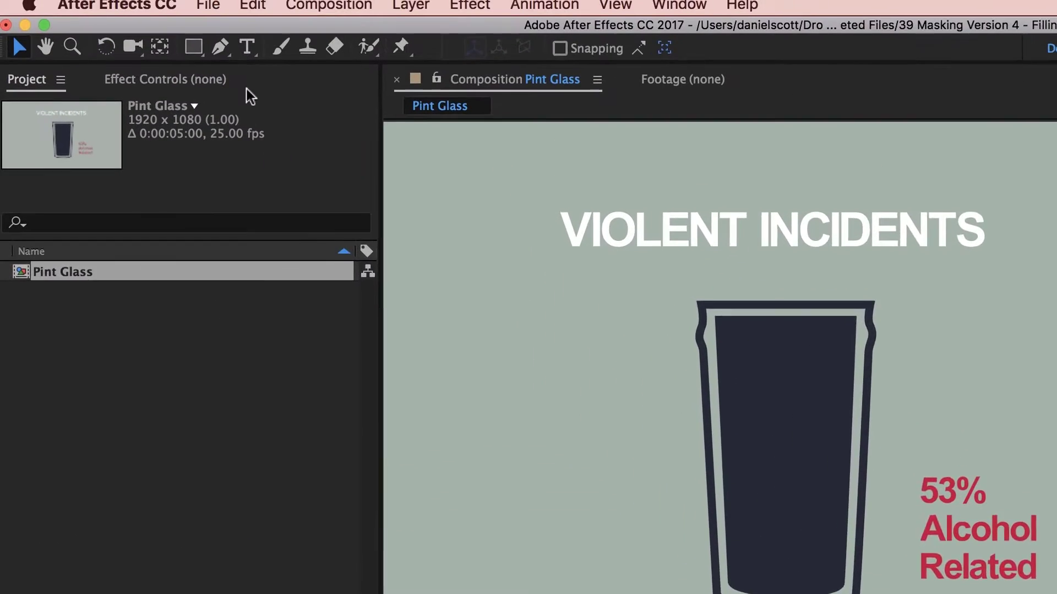
Step: Ready the Rectangle tool with a bright green fill colour
key("q")
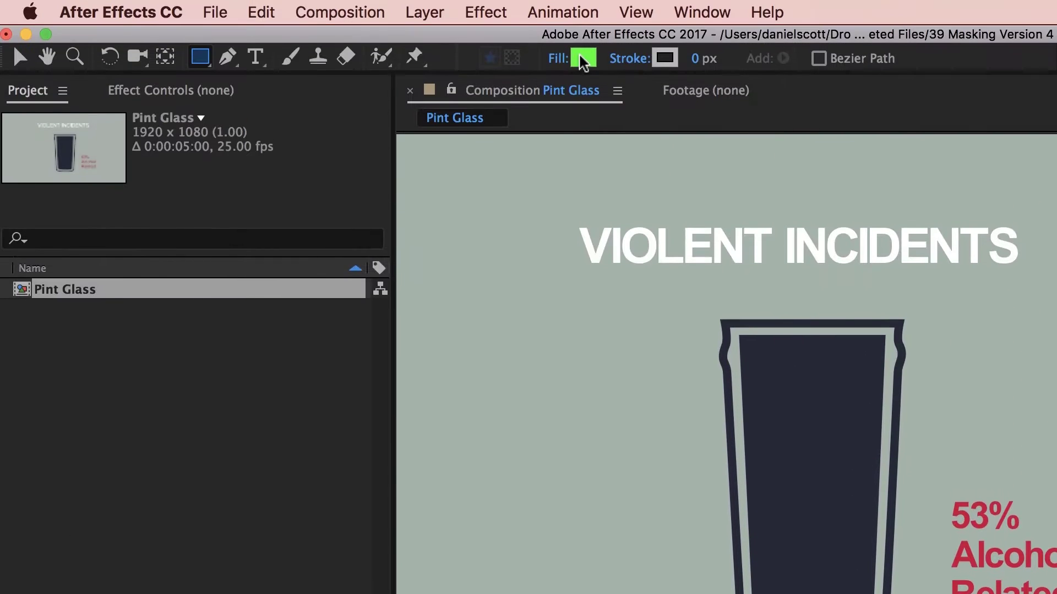
left_click(583, 59)
left_click_drag(220, 294, 301, 170)
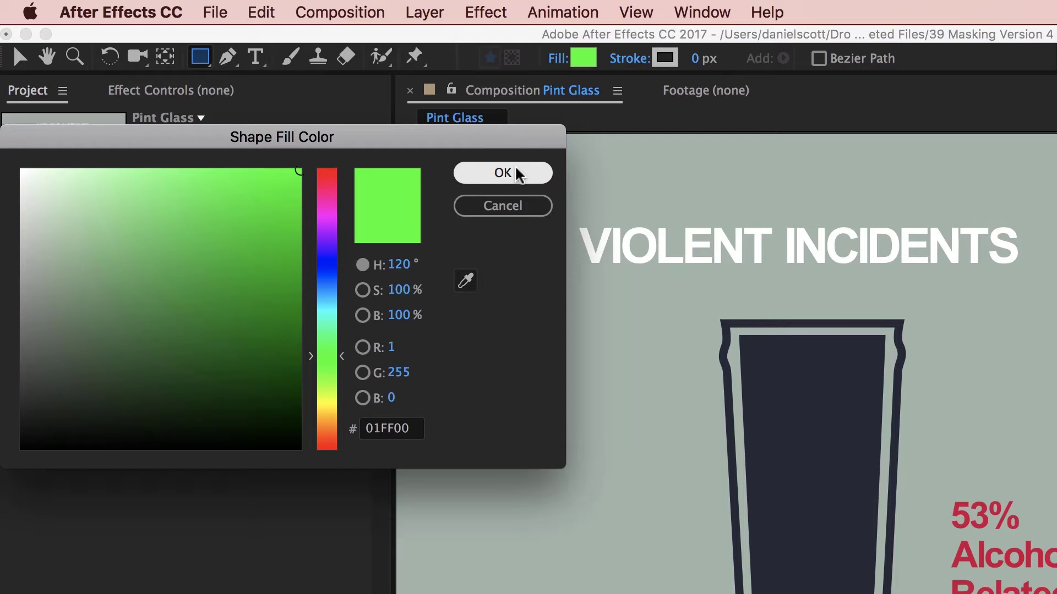
left_click(496, 173)
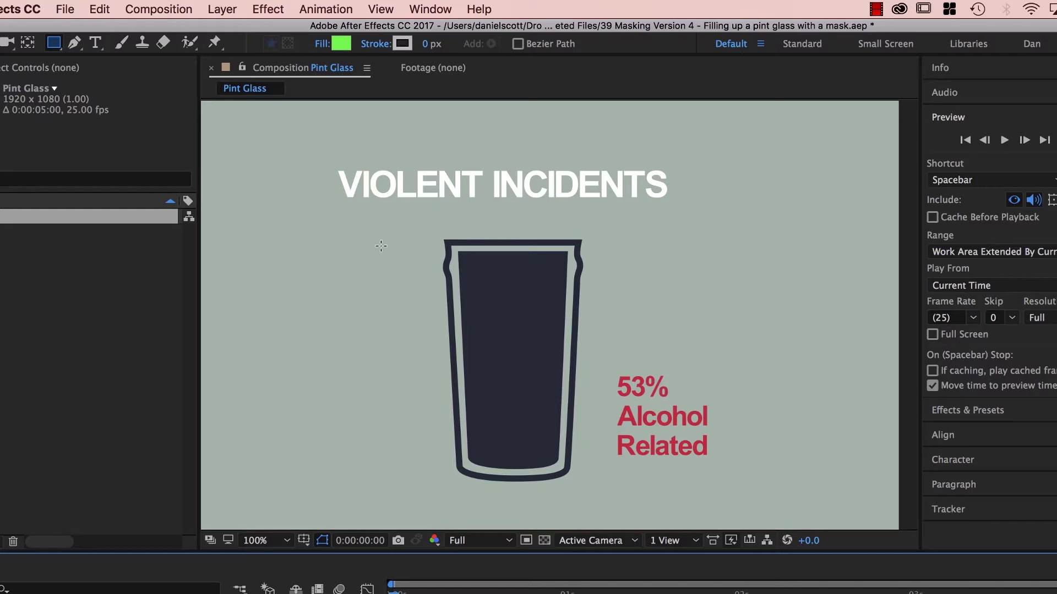
Step: Draw a green rectangle over the glass, undo it, and redraw it covering the glass body
left_click_drag(390, 252, 629, 470)
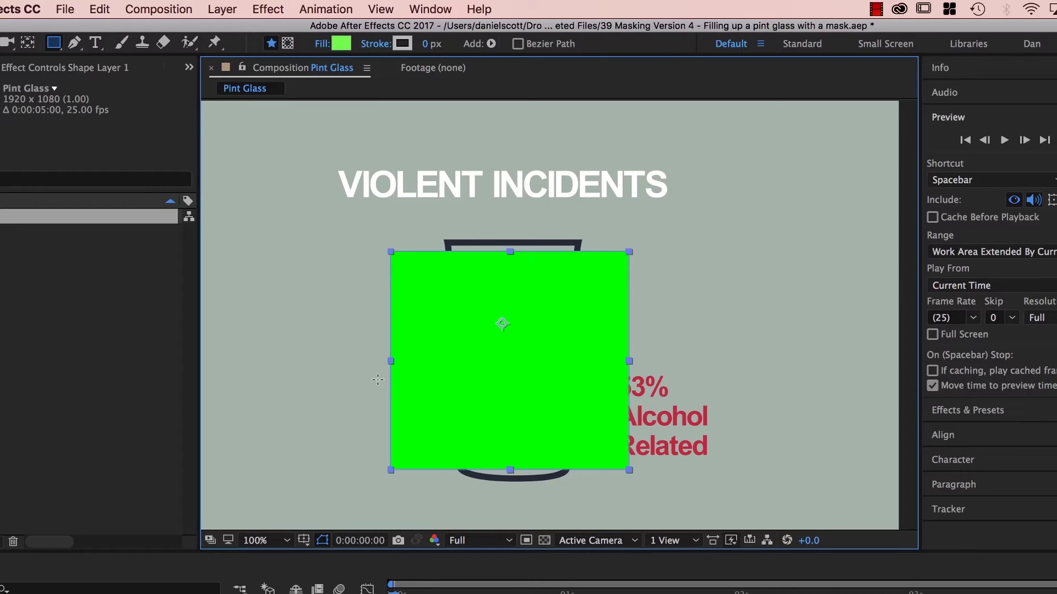
key("ctrl+z")
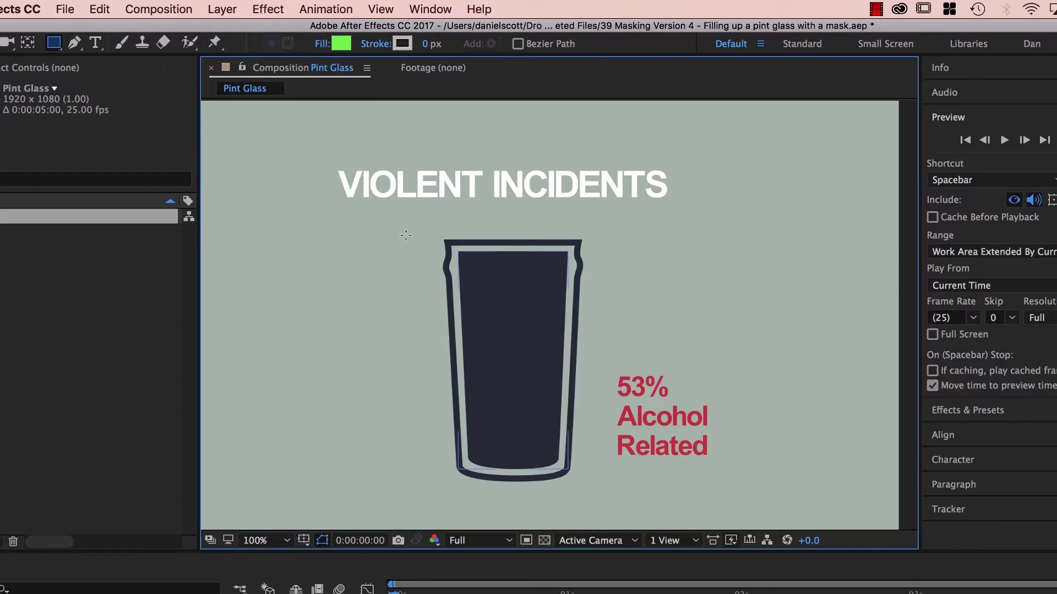
left_click_drag(413, 254, 611, 469)
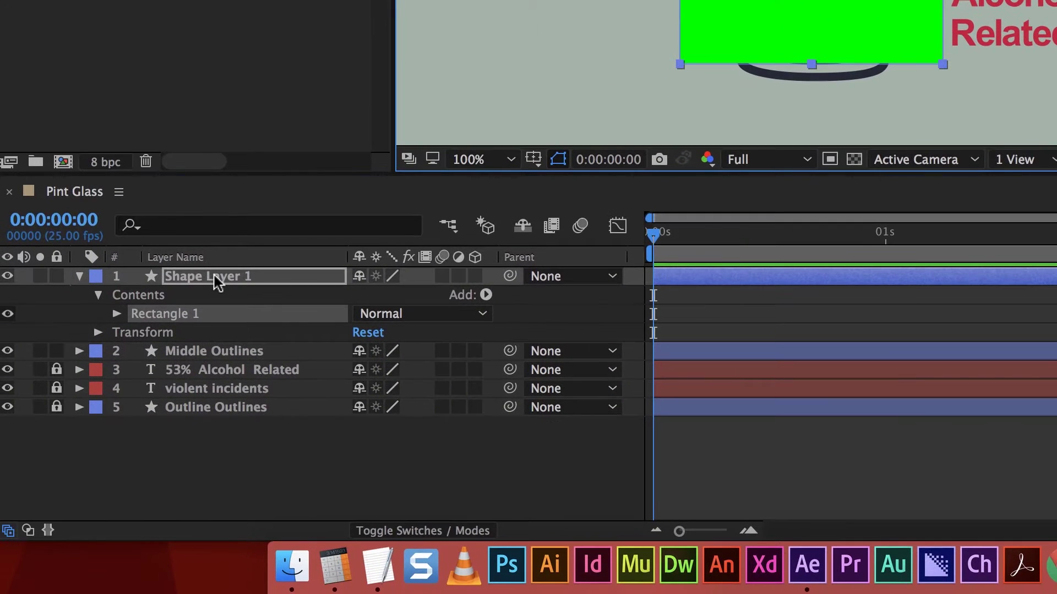
Step: Rename Shape Layer 1 to 'Liquid Mask' and move its anchor point to the bottom edge
right_click(217, 280)
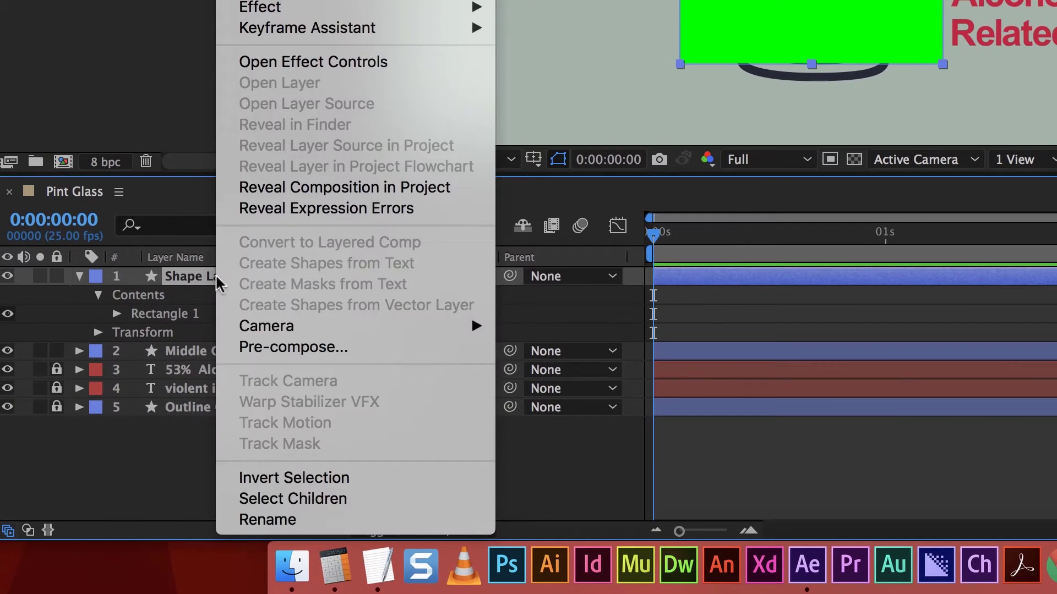
left_click(326, 518)
type("Li")
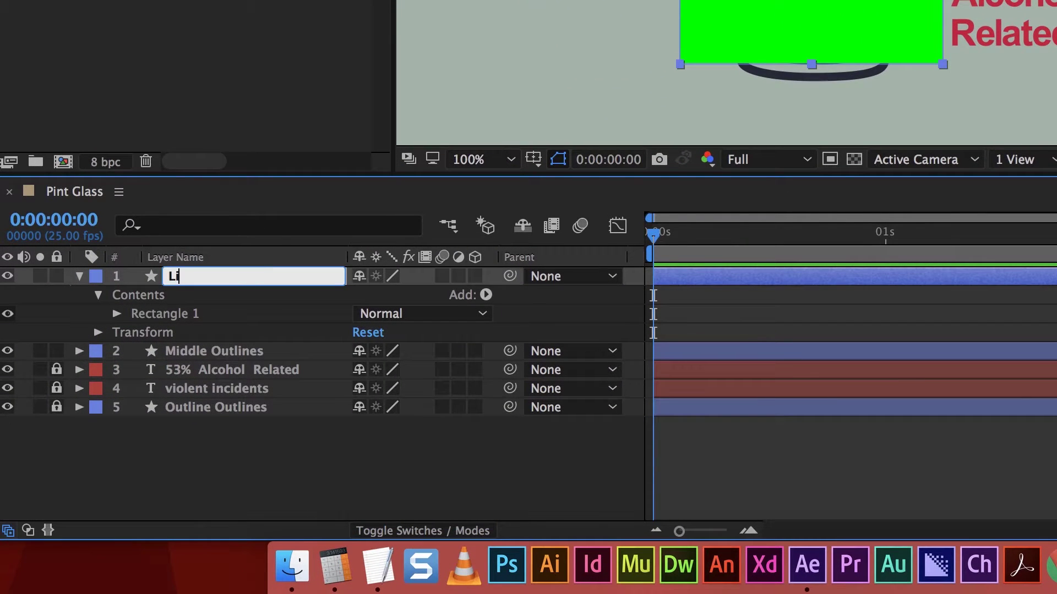
type("sk")
key("Return")
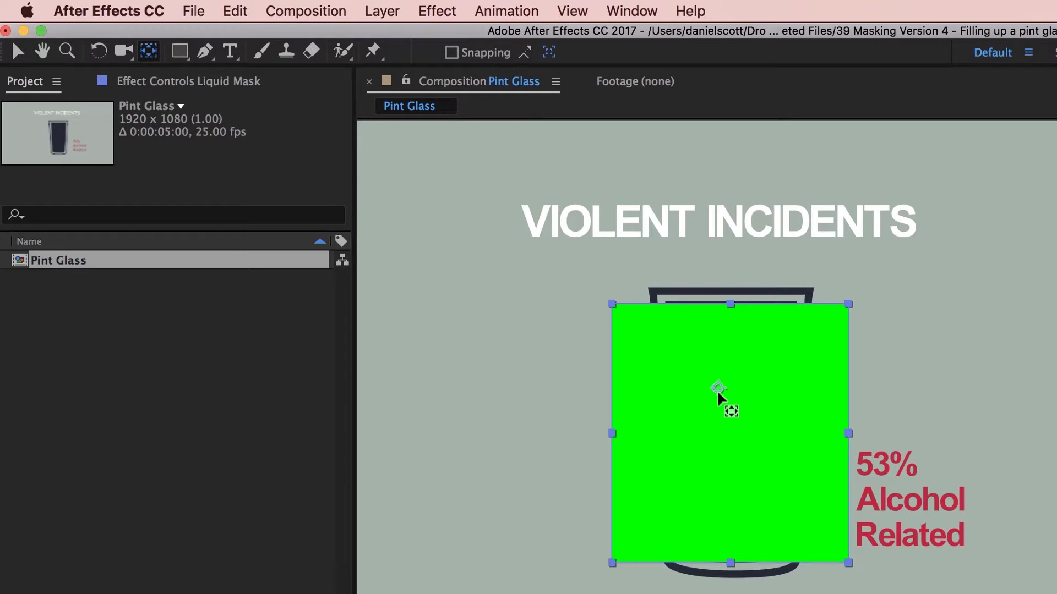
left_click_drag(718, 386, 729, 578)
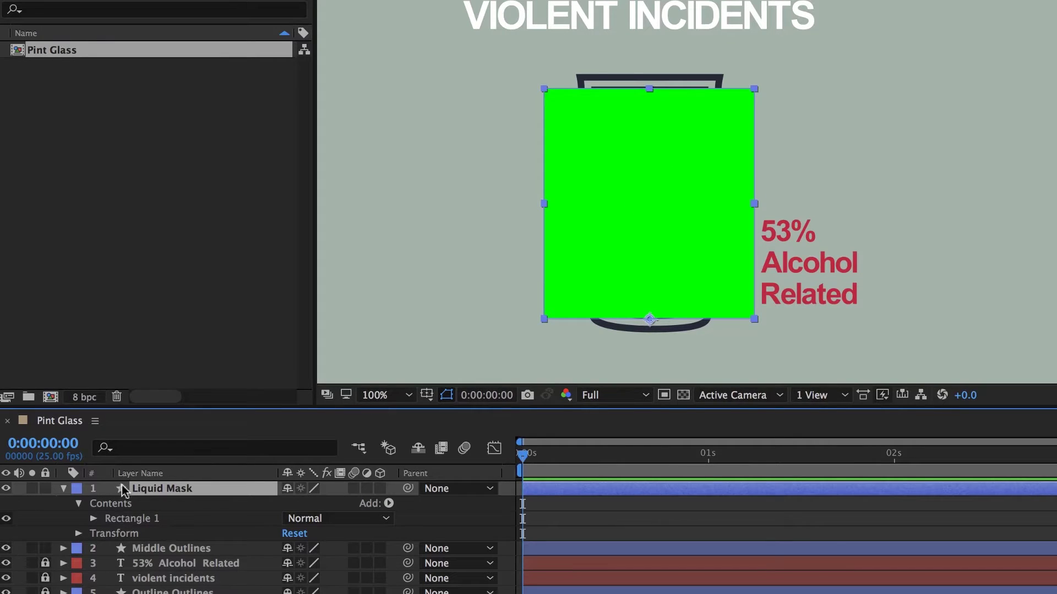
Step: Keyframe Liquid Mask's unlinked scale at 100×53%, then try moving it onto the glass bottom
key("s")
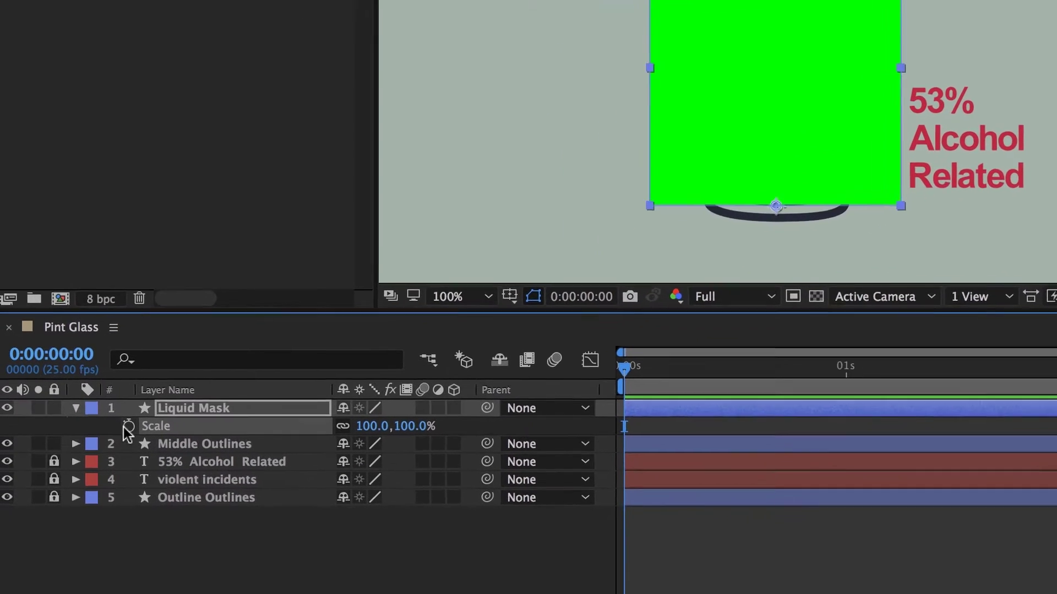
left_click(109, 498)
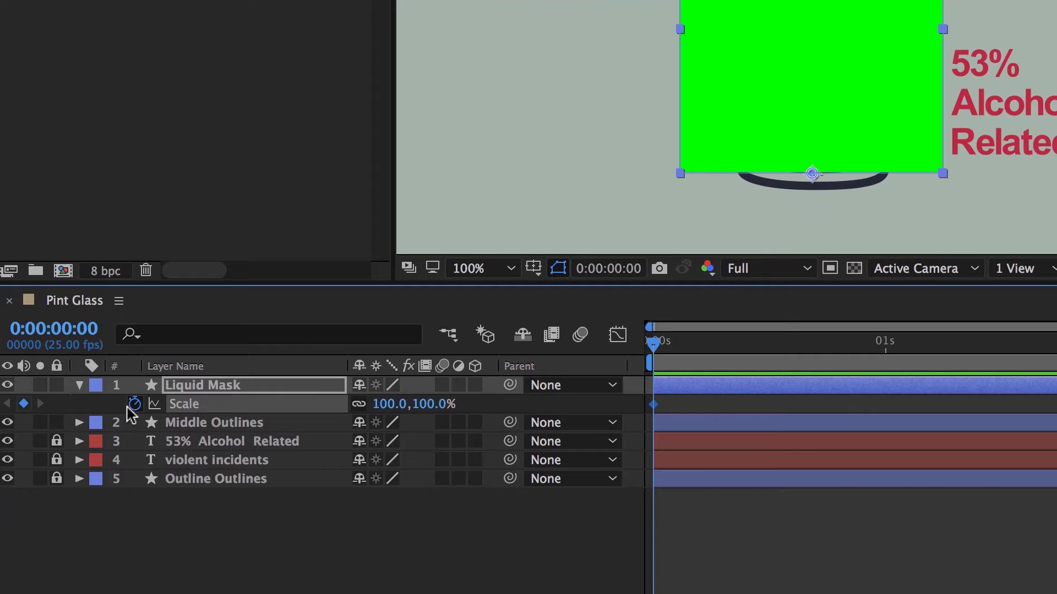
left_click(358, 404)
left_click(436, 404)
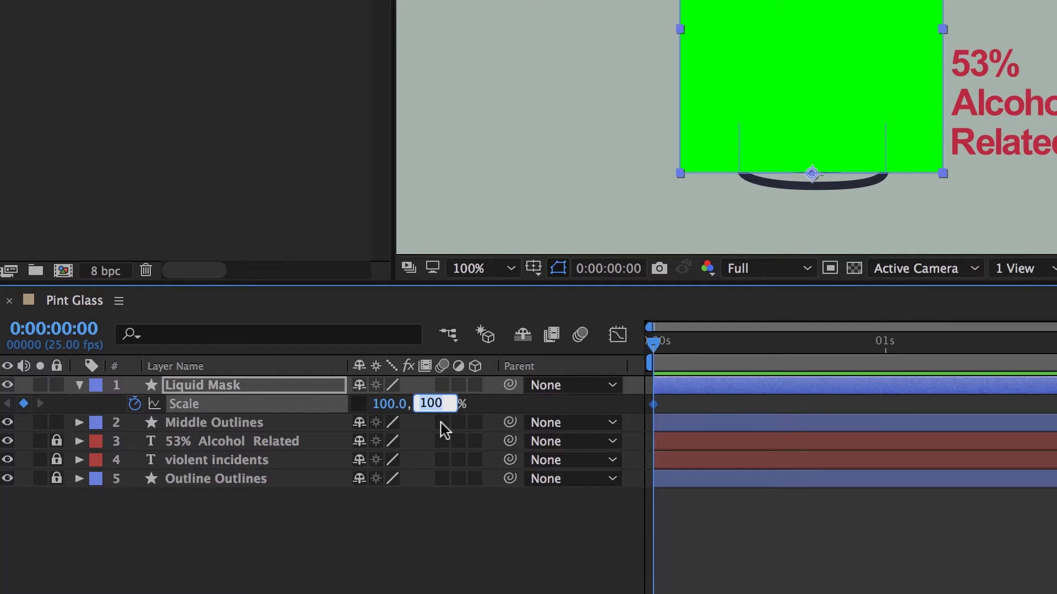
type("53")
key("Return")
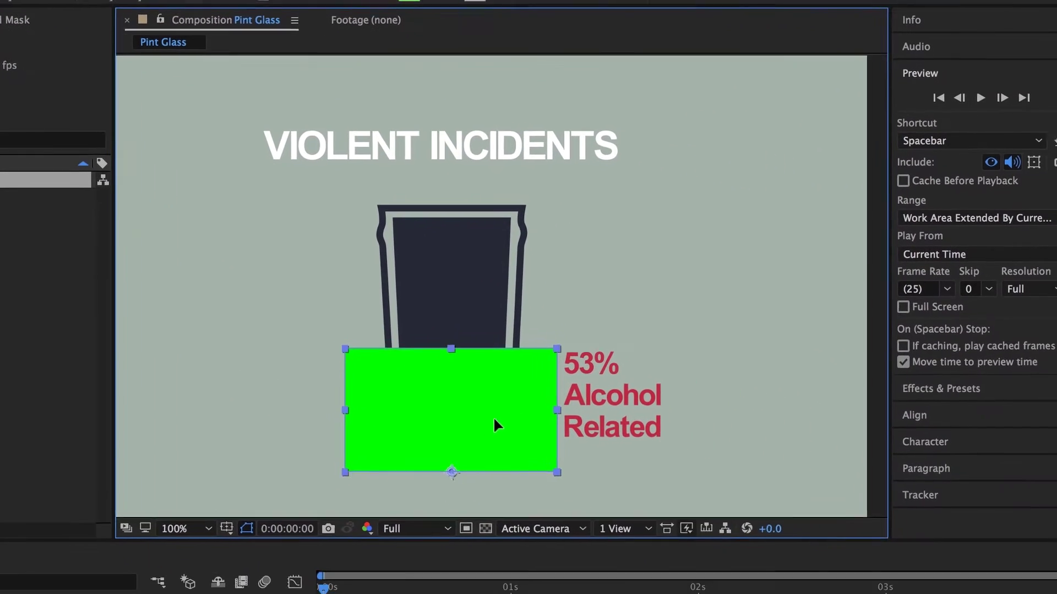
left_click_drag(494, 425, 480, 434)
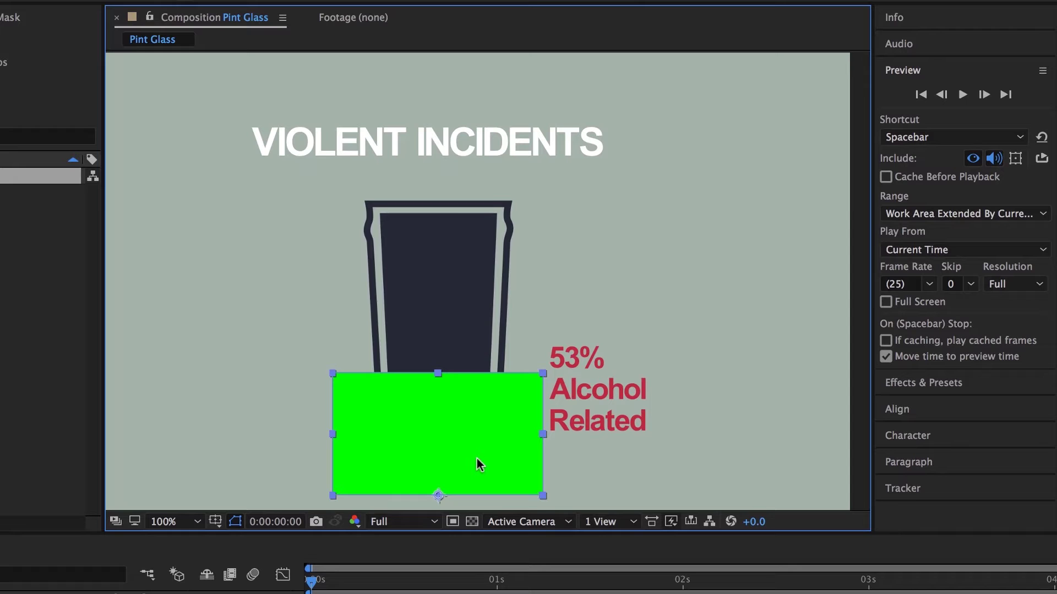
key("ctrl+z")
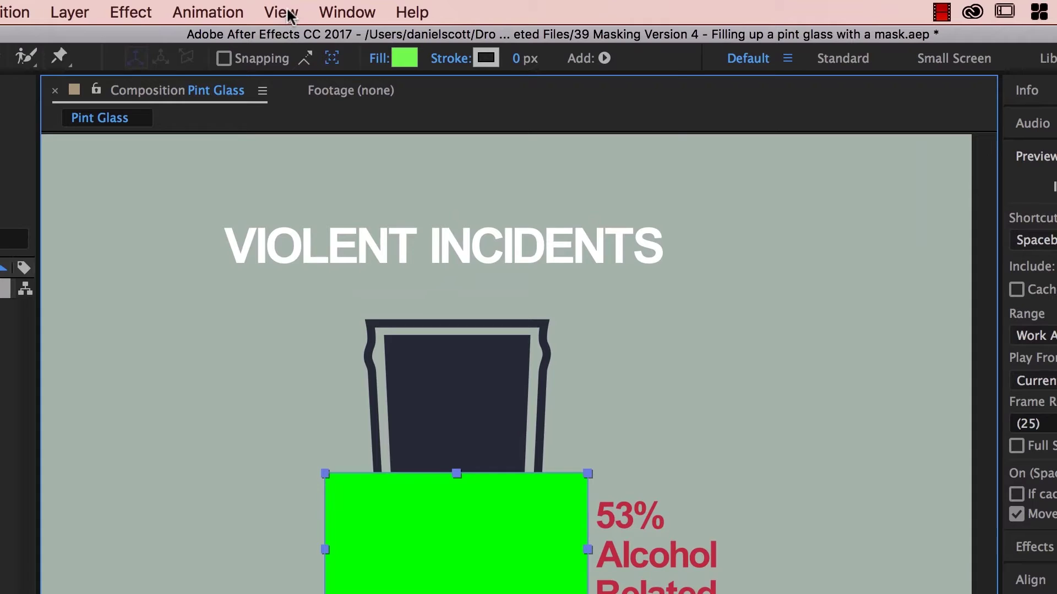
Step: Show rulers, add a horizontal guide, and raise the green mask up to it
left_click(286, 13)
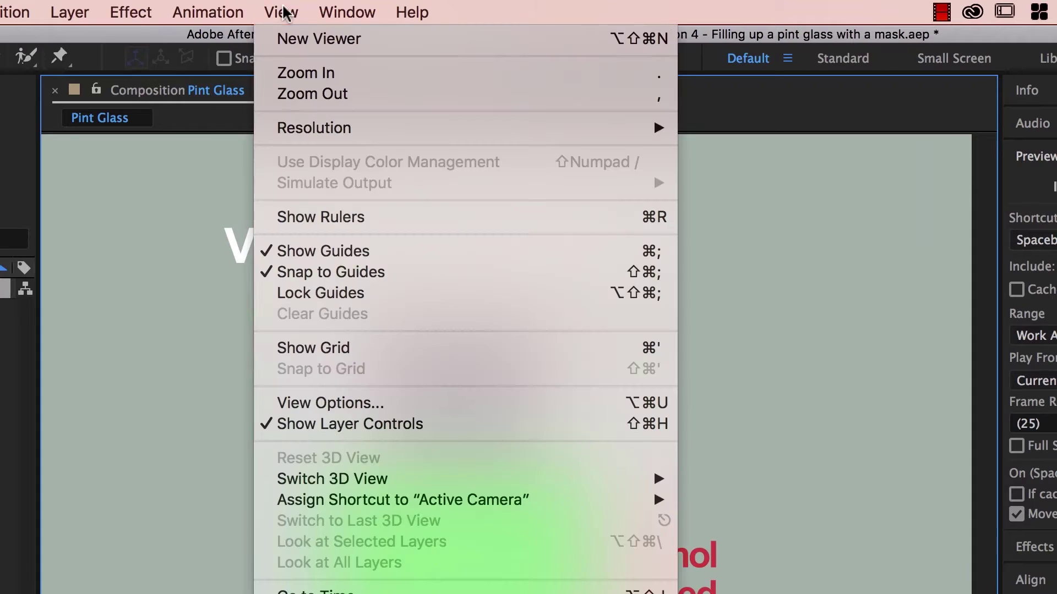
left_click(321, 218)
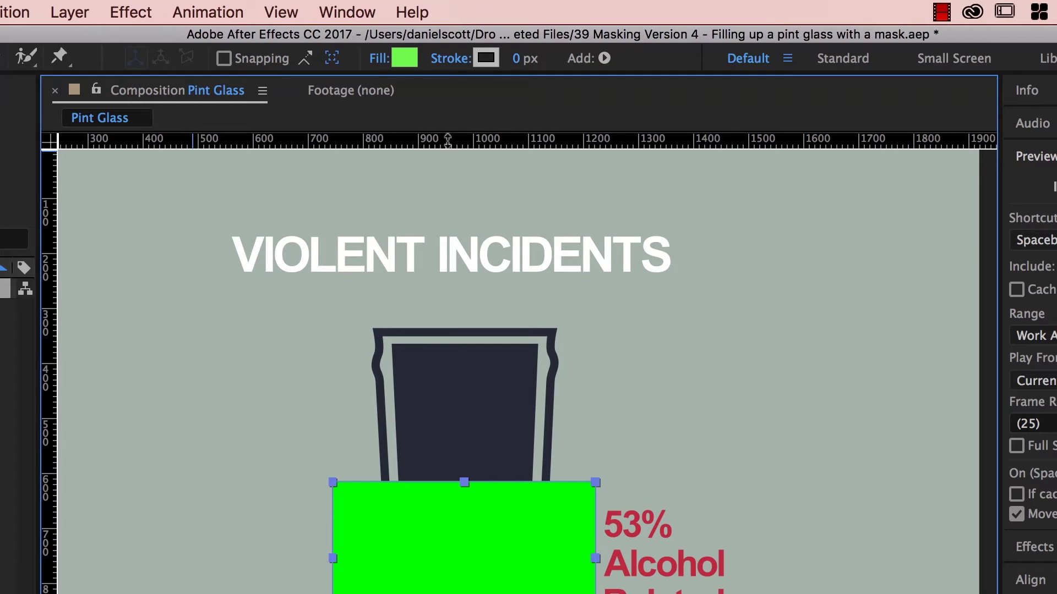
left_click_drag(445, 141, 484, 352)
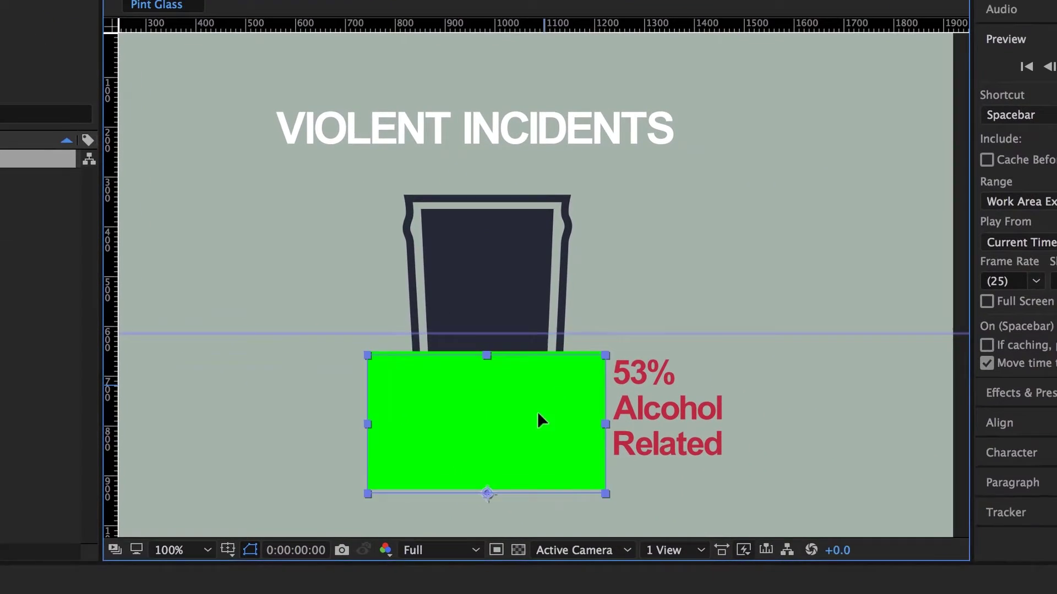
mouse_move(518, 410)
left_mouse_down()
mouse_move(531, 381)
mouse_move(523, 393)
mouse_move(537, 411)
left_mouse_up()
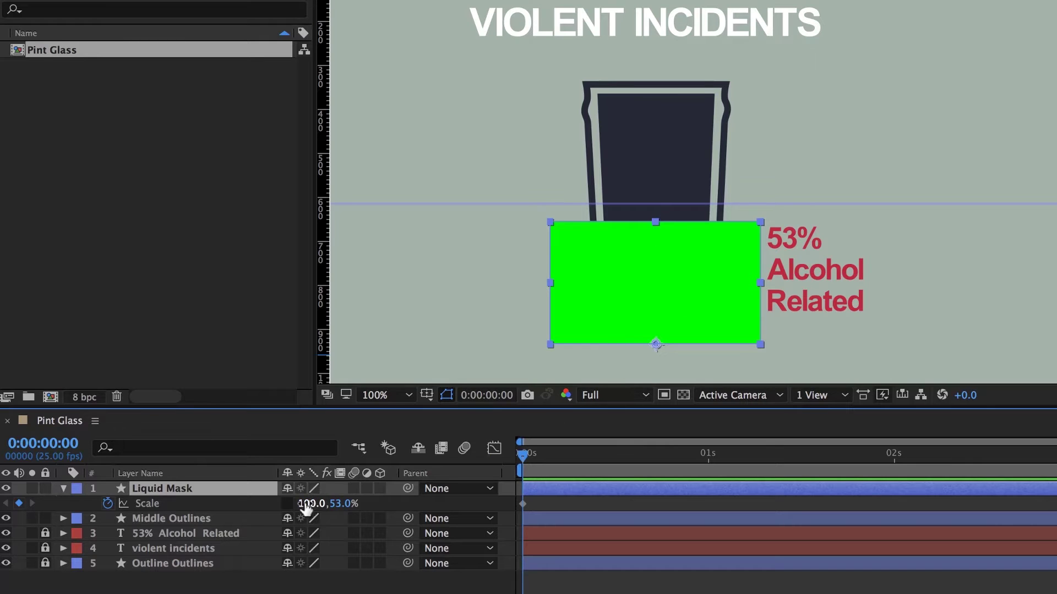
Step: Set Liquid Mask's height to 0% at frame 0 and 61% at frame 7
left_click_drag(337, 505, 337, 502)
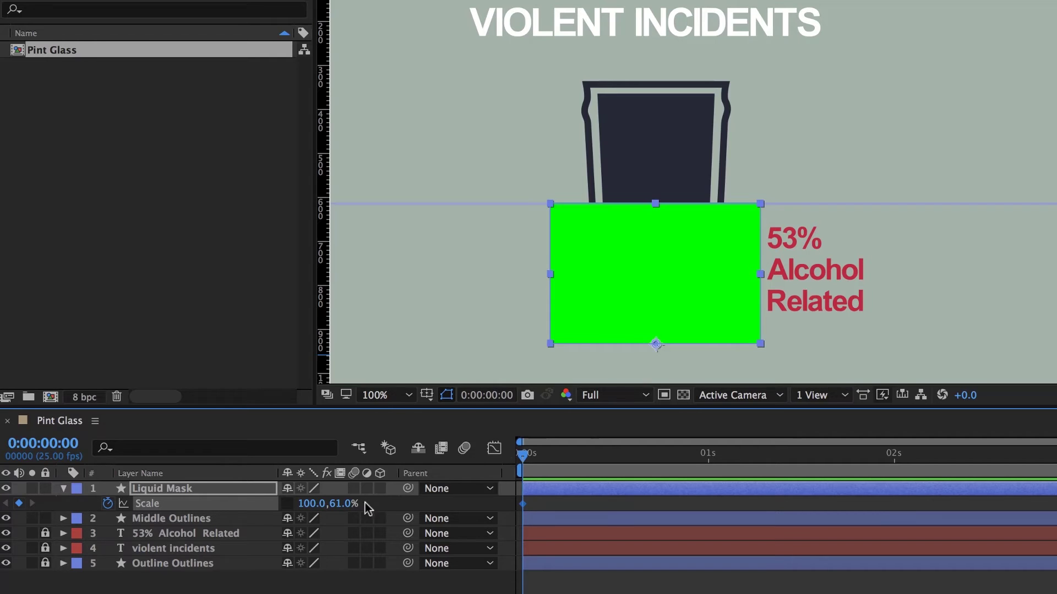
left_click(339, 503)
type("0")
key("Return")
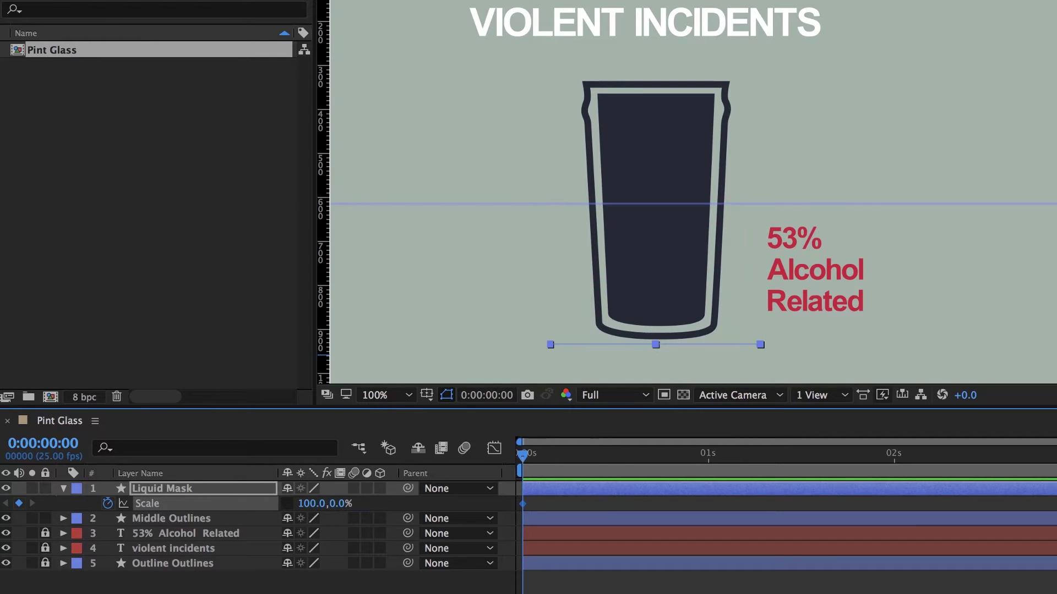
left_click_drag(559, 469, 576, 474)
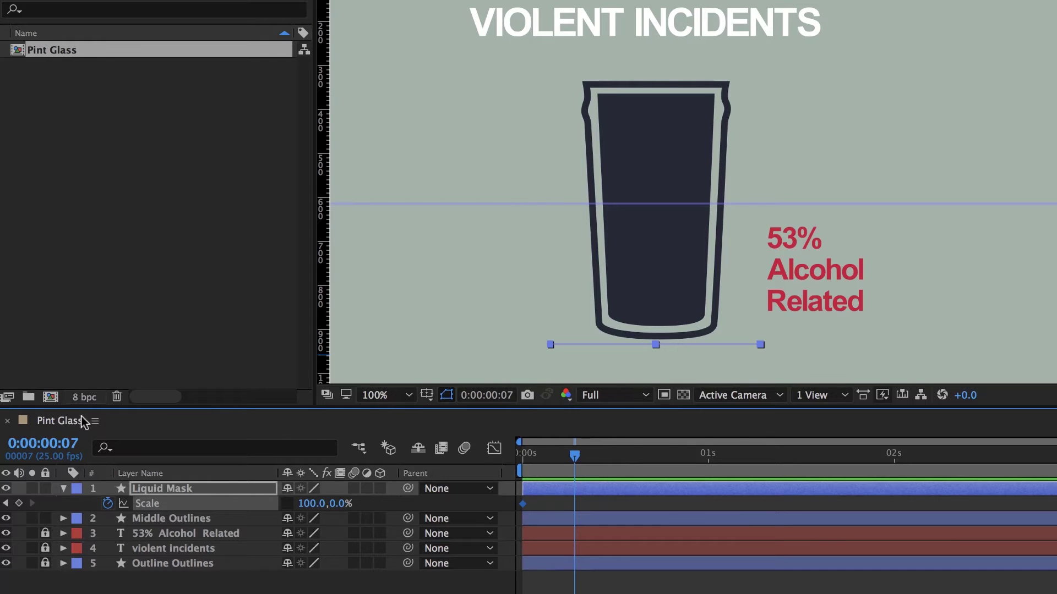
left_click(341, 504)
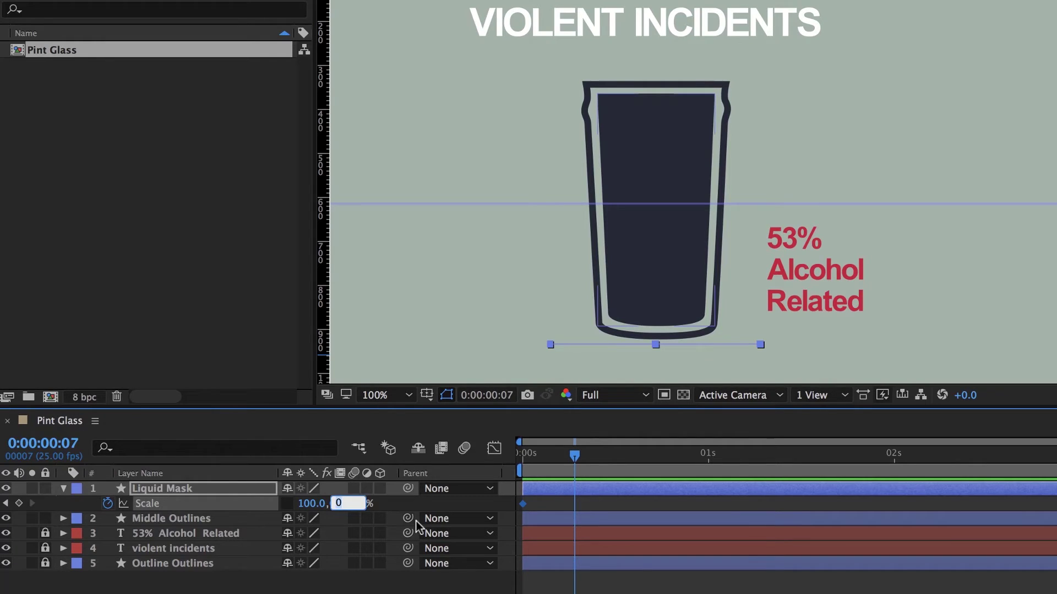
type("61")
key("Return")
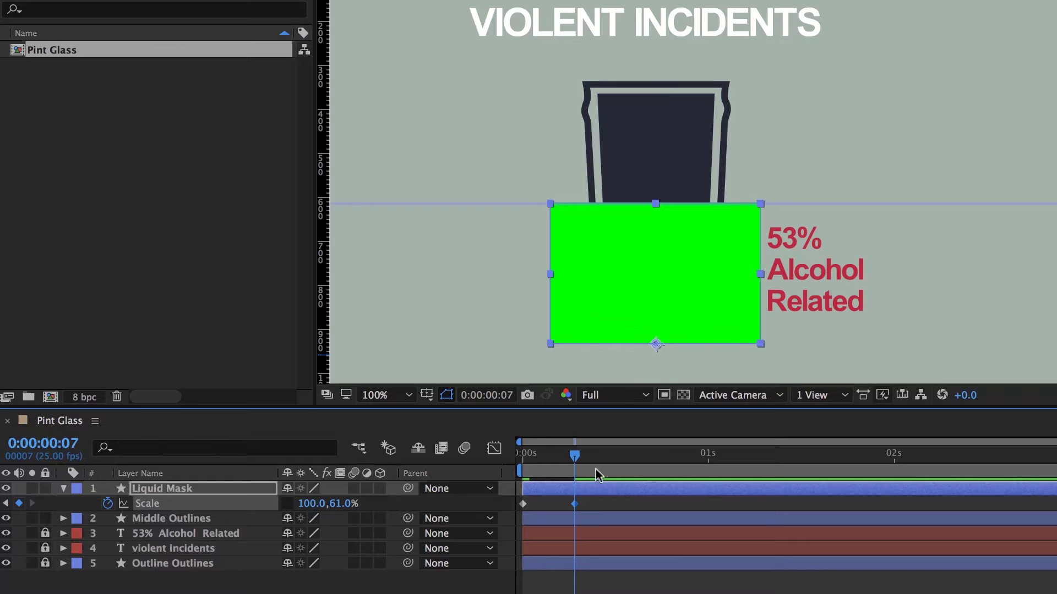
Step: Preview the mask growing from the start of the composition
left_click_drag(576, 459, 498, 457)
key("space")
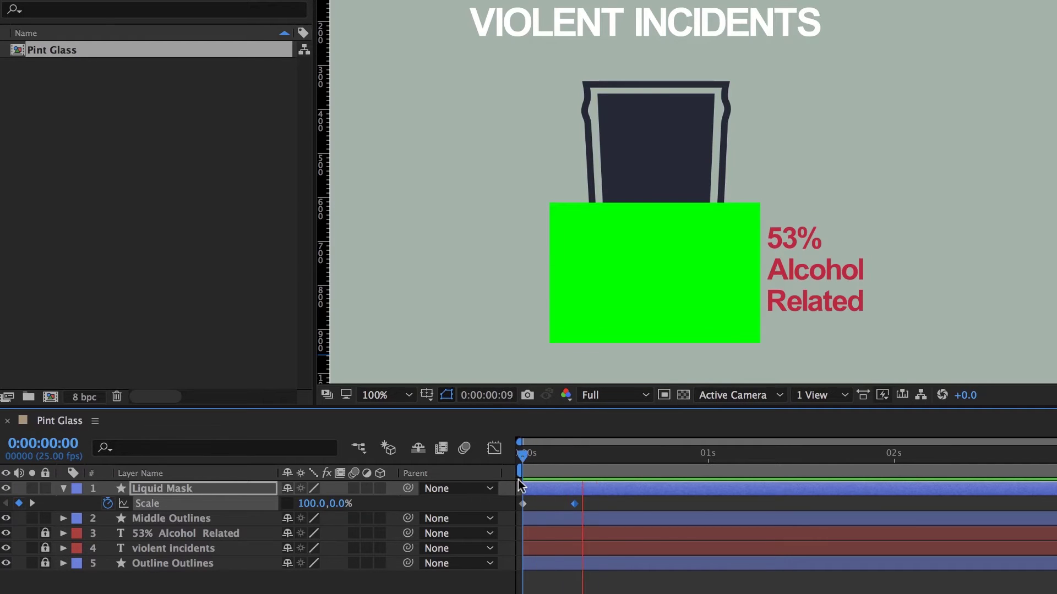
key("space")
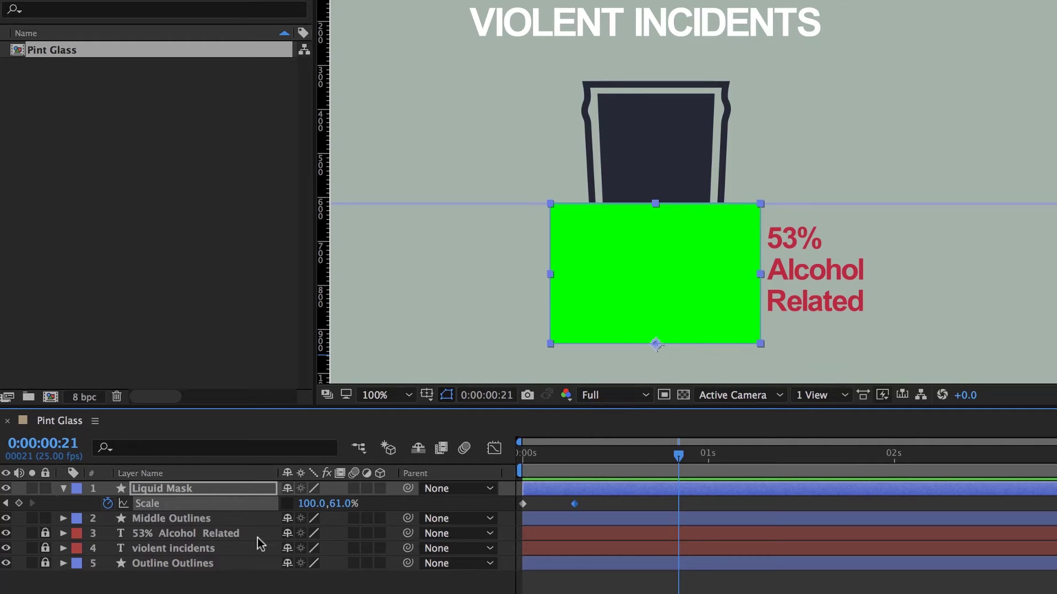
Step: Set Middle Outlines' track matte to Alpha Matte 'Liquid Mask'
left_click(171, 489)
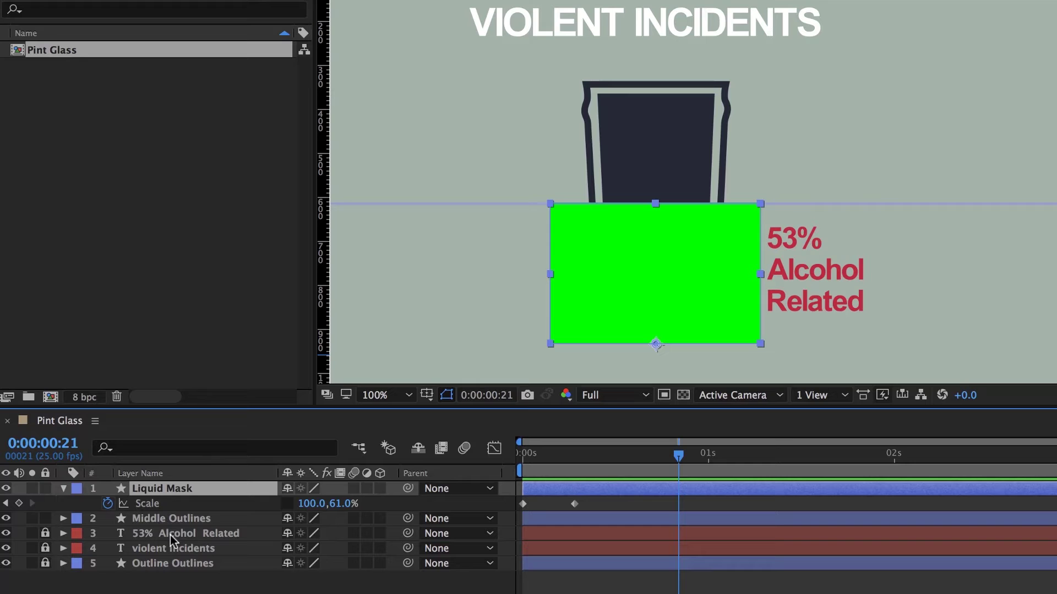
left_click(139, 520)
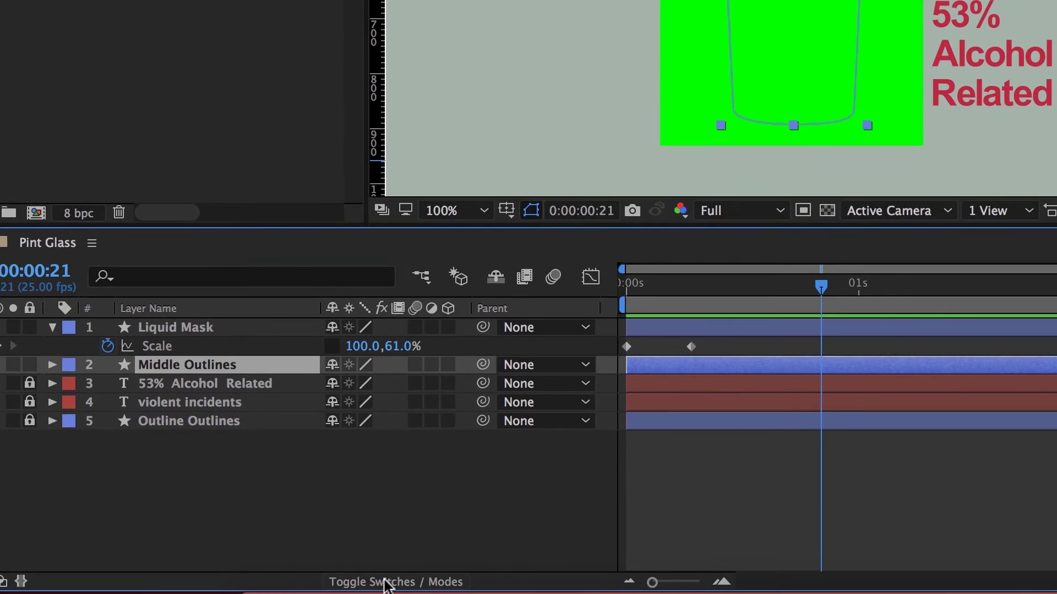
left_click(387, 583)
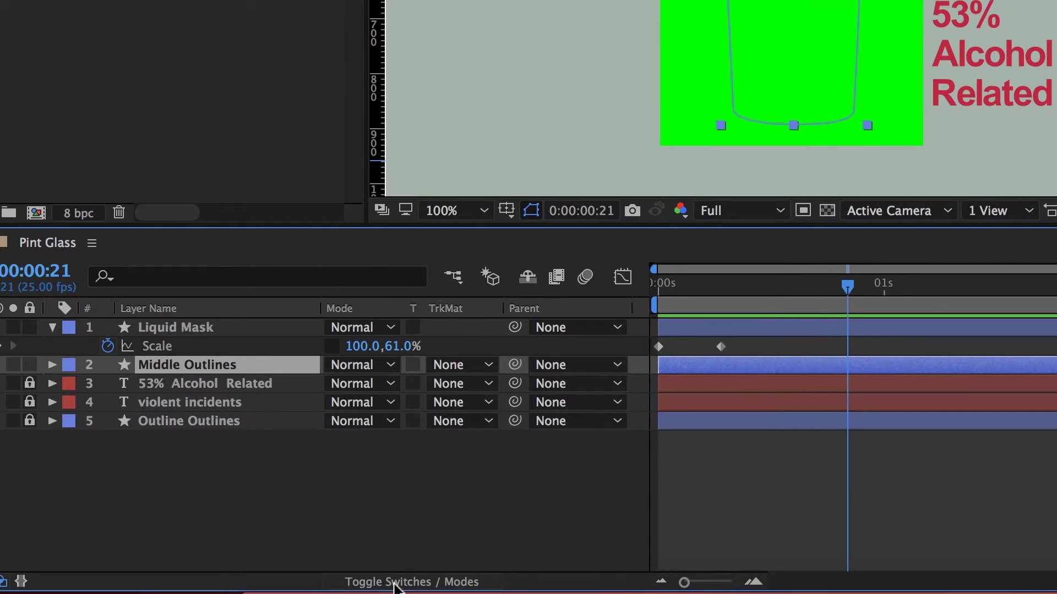
left_click(477, 366)
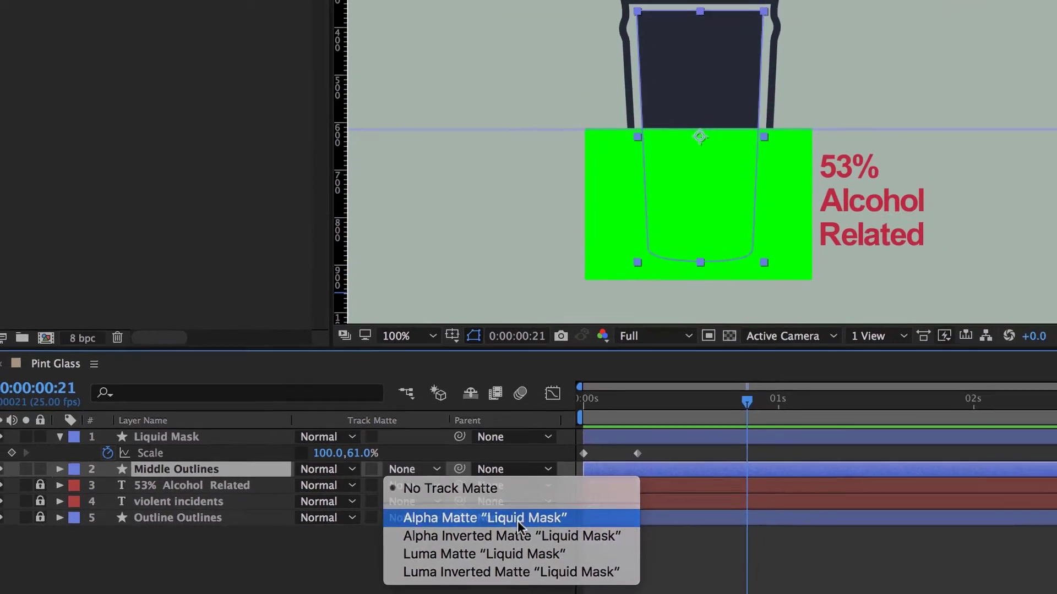
left_click(523, 537)
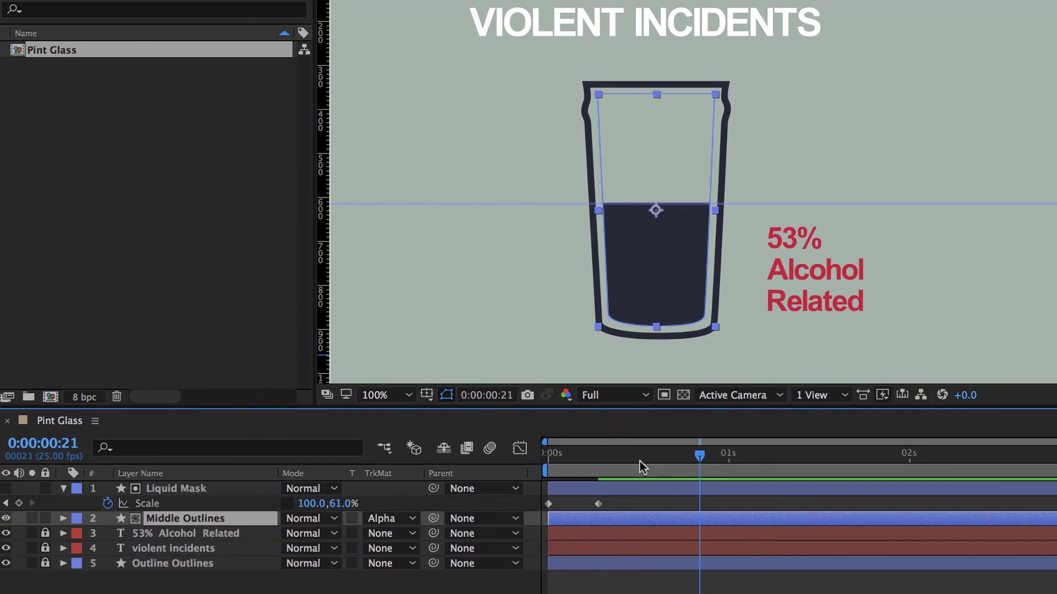
Step: Preview the glass filling from the first frame
key("Home")
key("space")
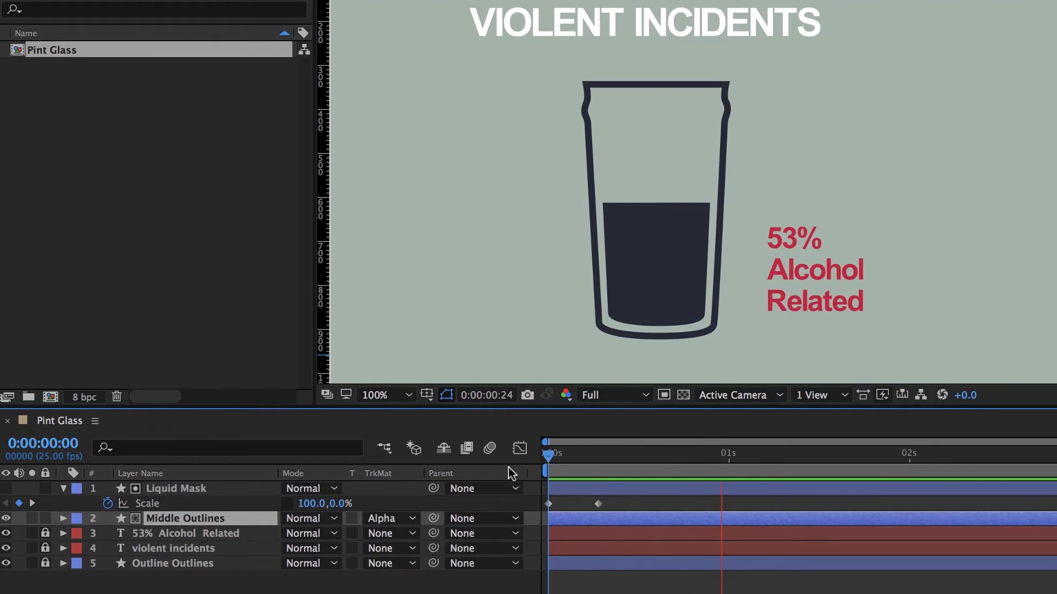
key("space")
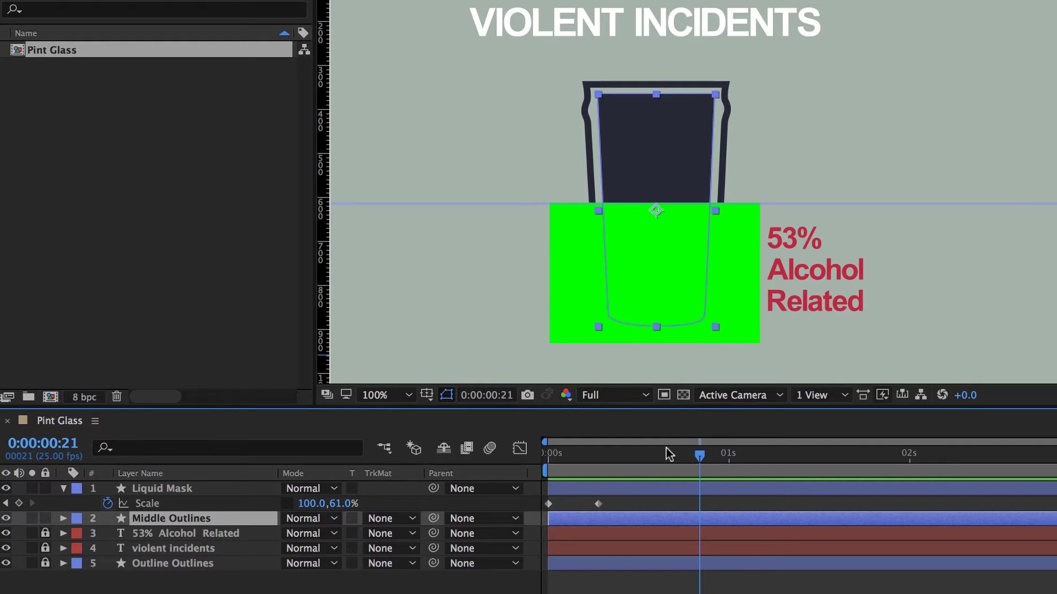
Step: Near frame 0, select and expand Liquid Mask, then open its Contents Add menu
left_click_drag(699, 455, 545, 456)
left_click(602, 504)
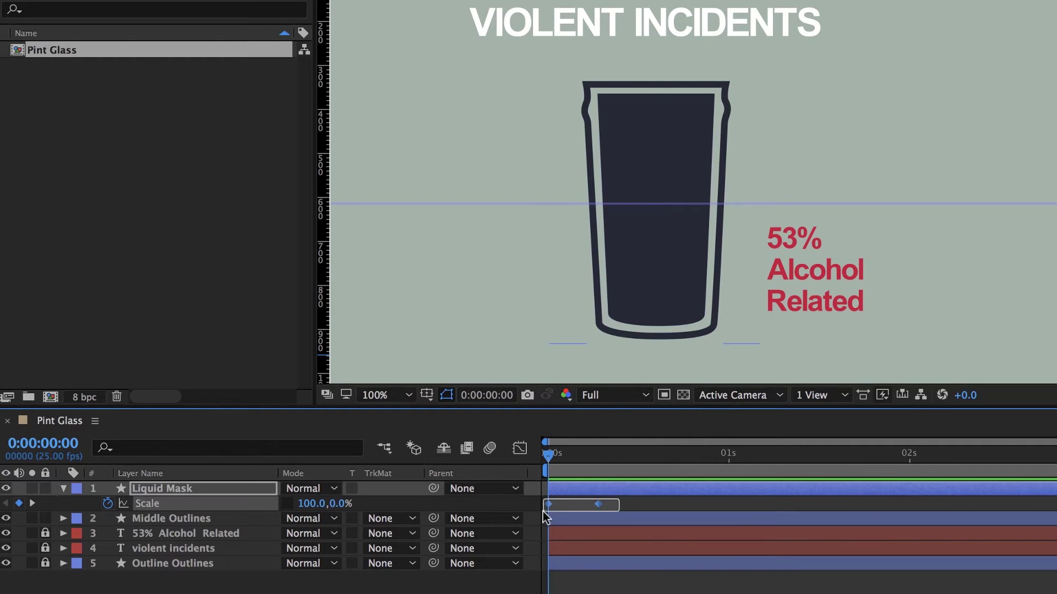
mouse_move(593, 473)
left_mouse_down()
mouse_move(556, 473)
mouse_move(574, 472)
left_mouse_up()
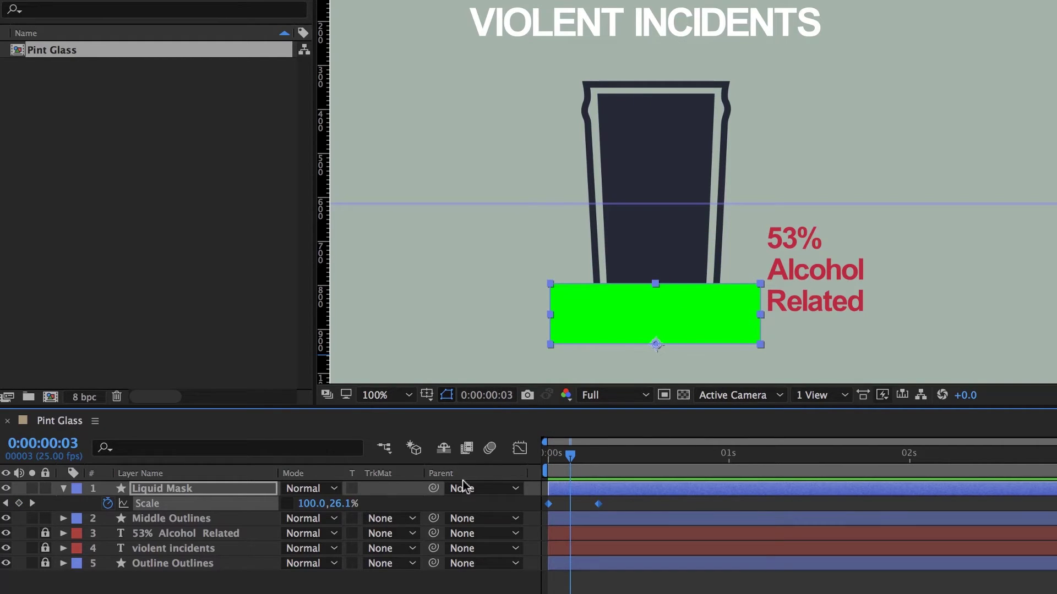
left_click(144, 490)
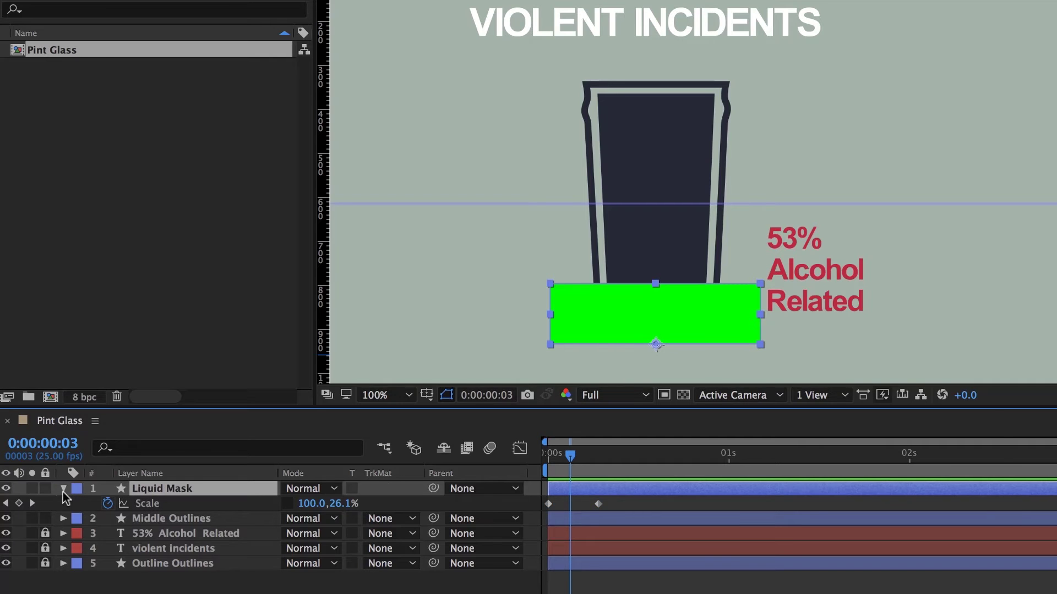
left_click(62, 489)
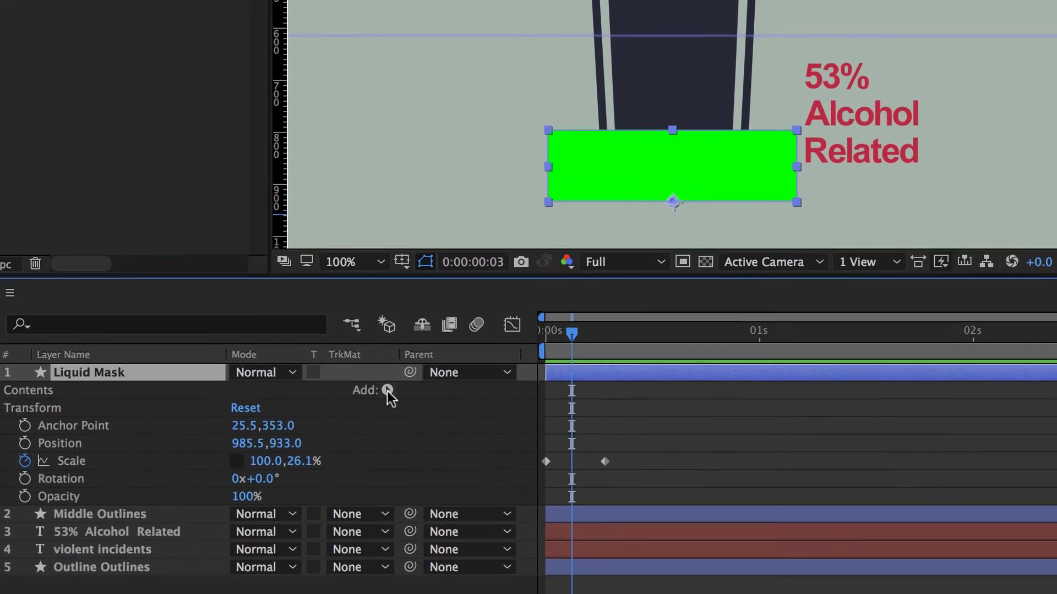
left_click(413, 503)
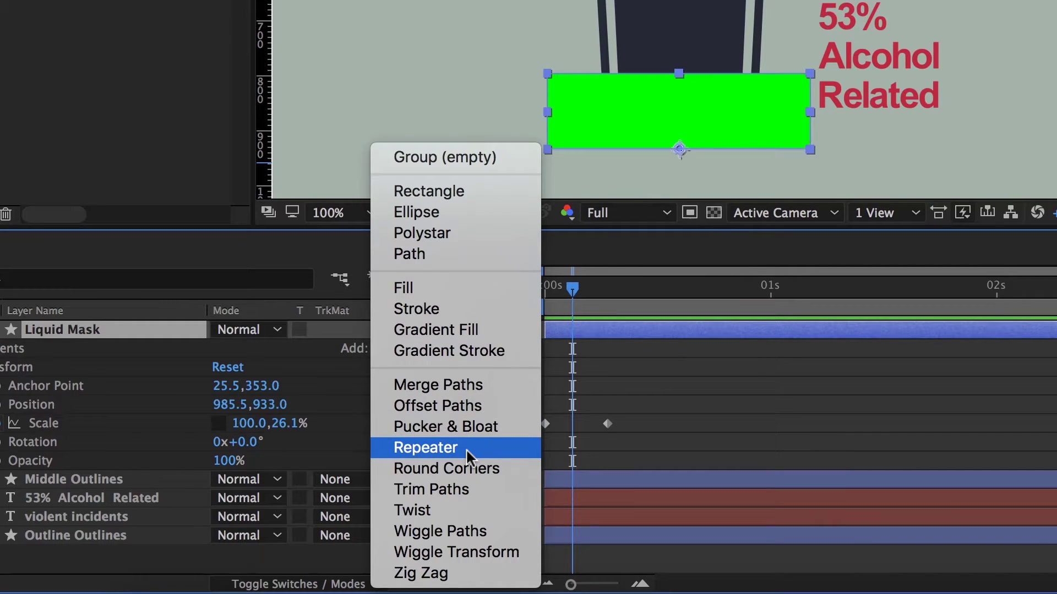
Step: Add Pucker & Bloat 1 to Liquid Mask and settle its Amount at -48
left_click(447, 428)
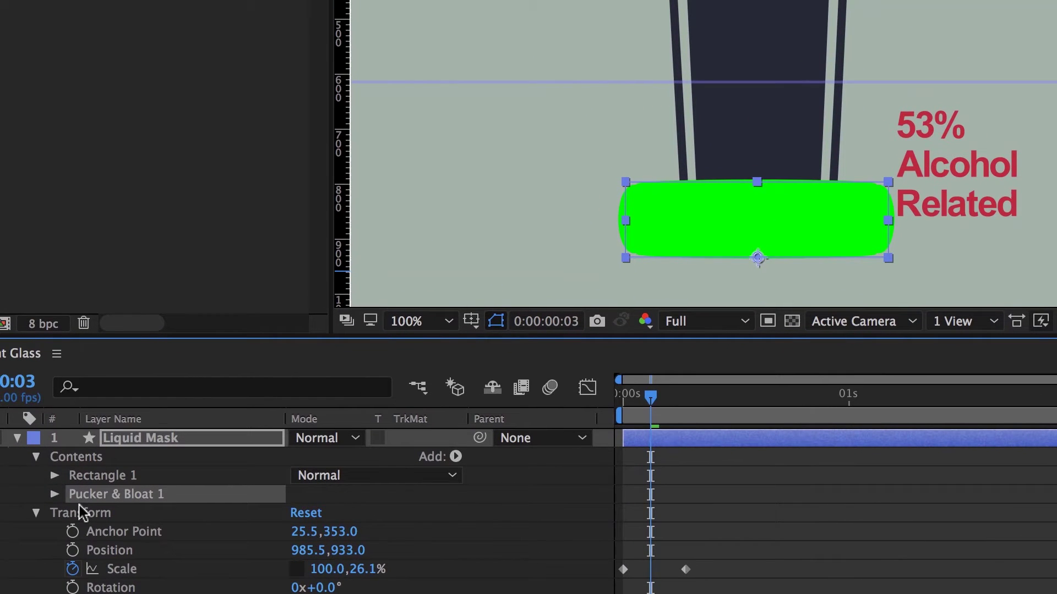
left_click(55, 495)
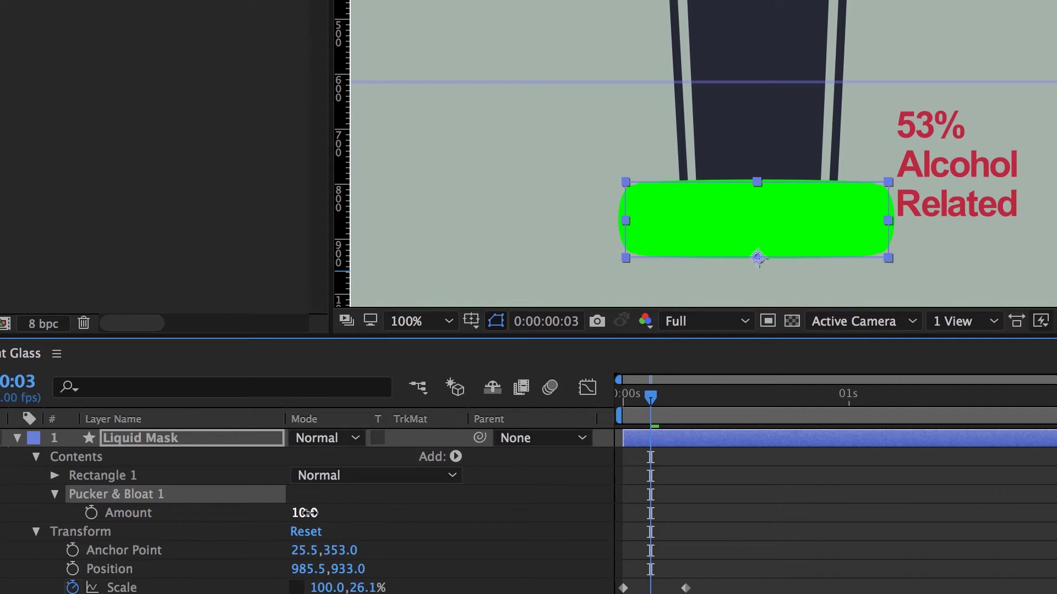
left_click_drag(304, 513, 214, 502)
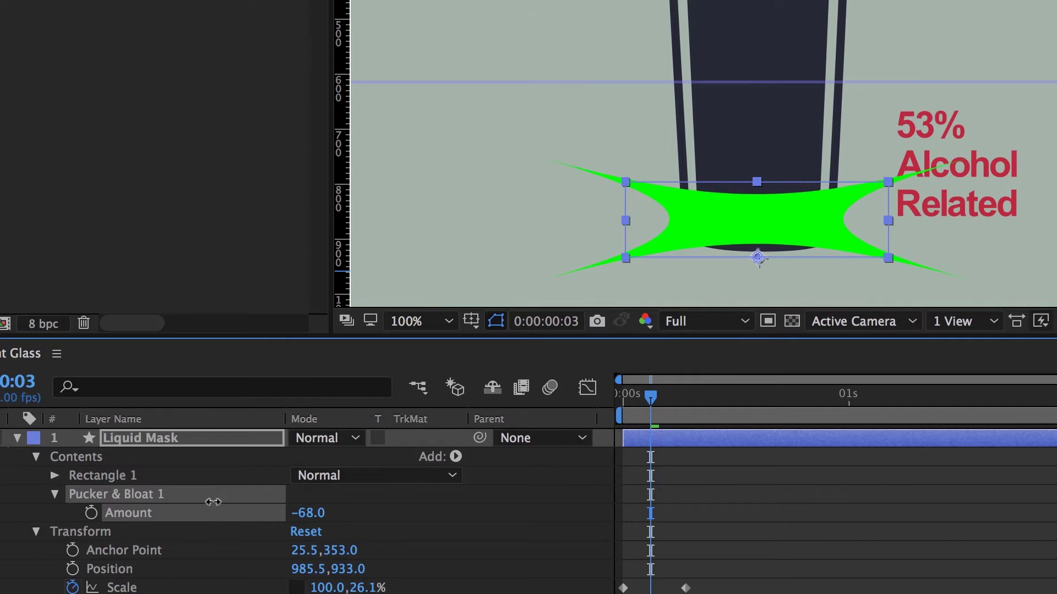
left_click_drag(213, 502, 199, 502)
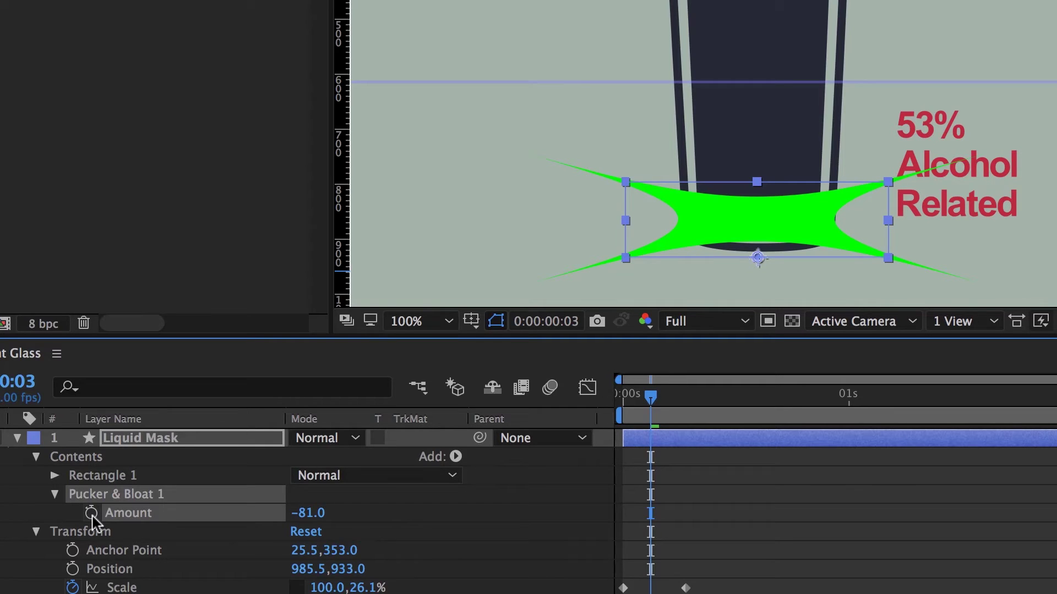
left_click_drag(651, 398, 738, 413)
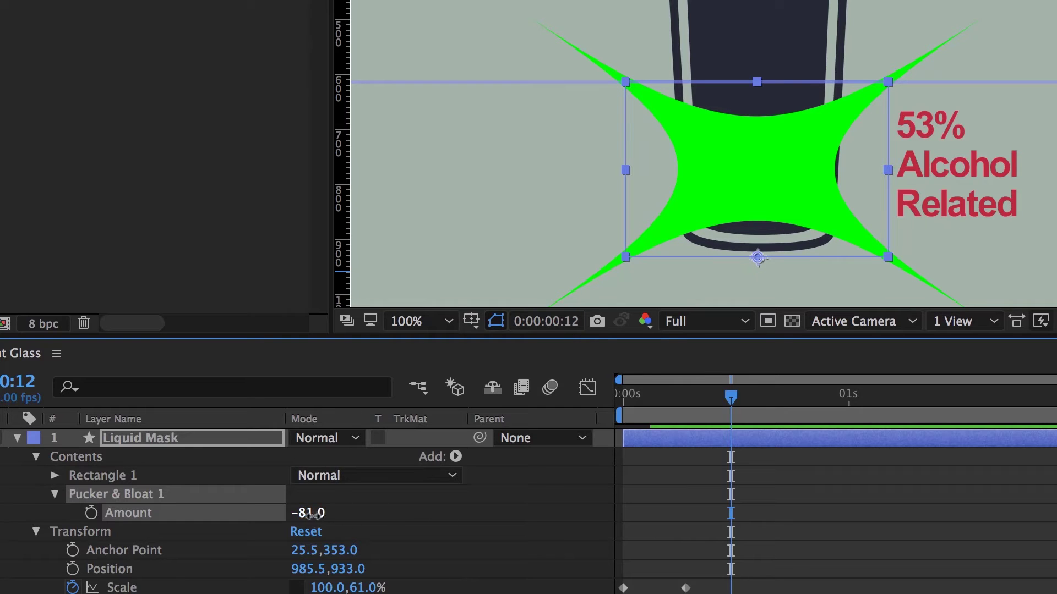
left_click_drag(321, 514, 353, 520)
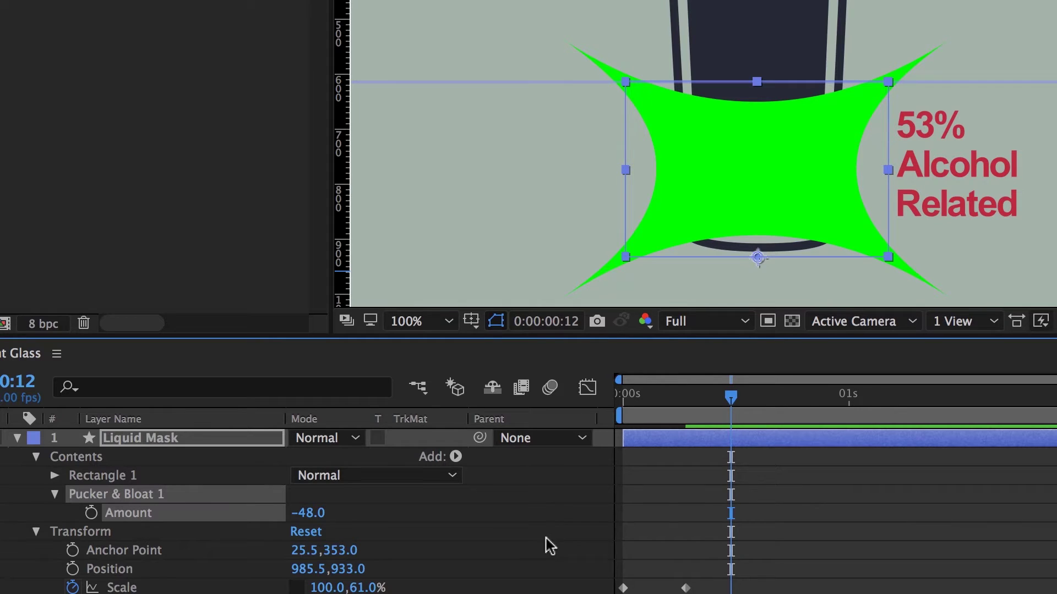
Step: Keyframe Pucker & Bloat Amount at -48 on frame 7 and 46 on frame 10
left_click(92, 513)
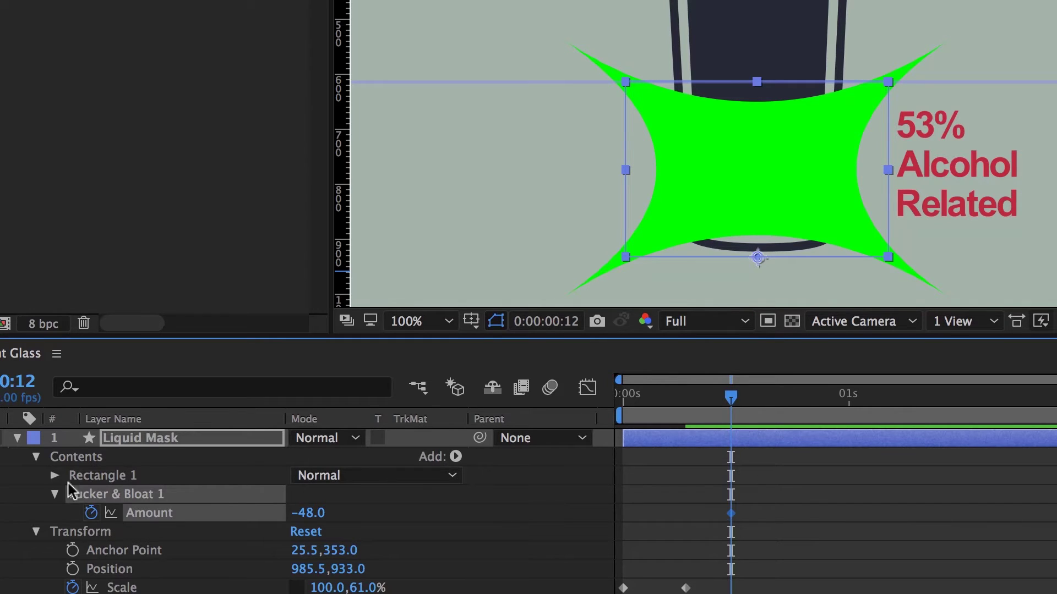
mouse_move(741, 403)
left_mouse_down()
mouse_move(766, 405)
mouse_move(636, 424)
mouse_move(699, 423)
left_mouse_up()
left_click_drag(731, 513, 678, 513)
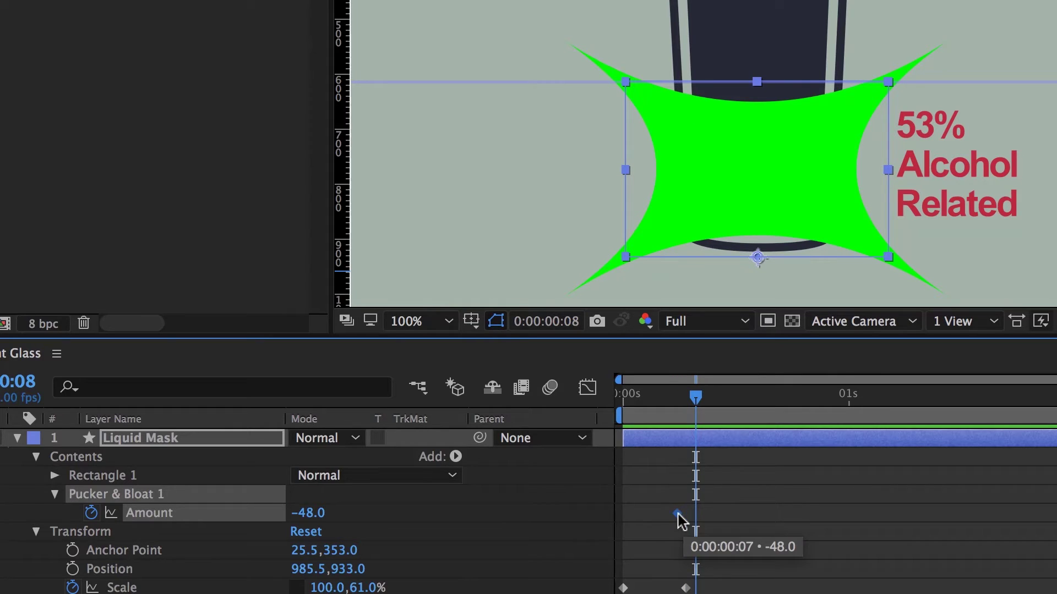
left_click_drag(685, 412, 715, 429)
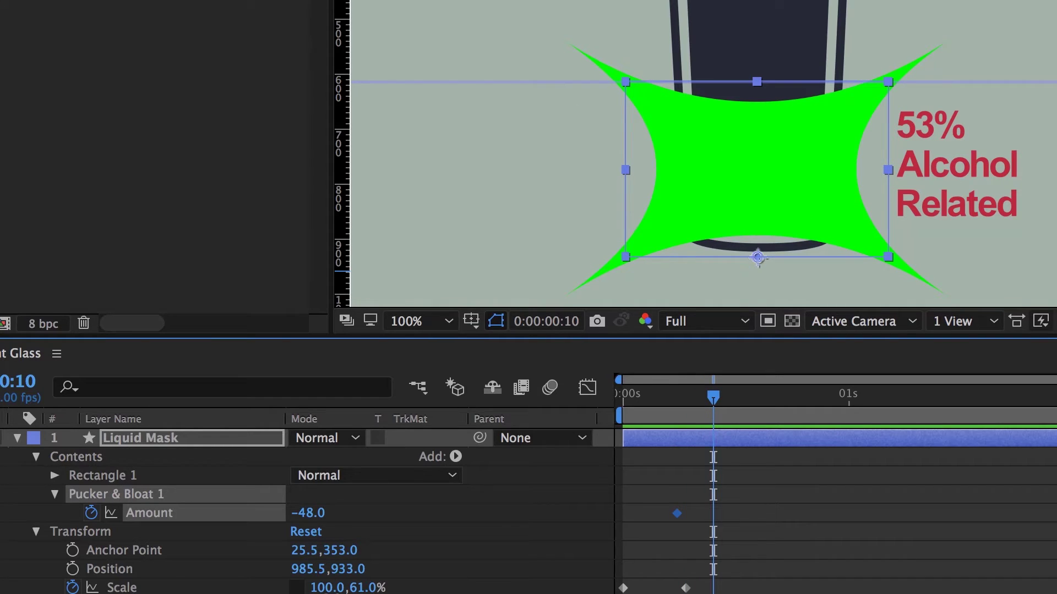
mouse_move(307, 514)
left_mouse_down()
mouse_move(528, 536)
mouse_move(997, 539)
mouse_move(386, 535)
mouse_move(472, 538)
mouse_move(421, 546)
mouse_move(443, 549)
left_mouse_up()
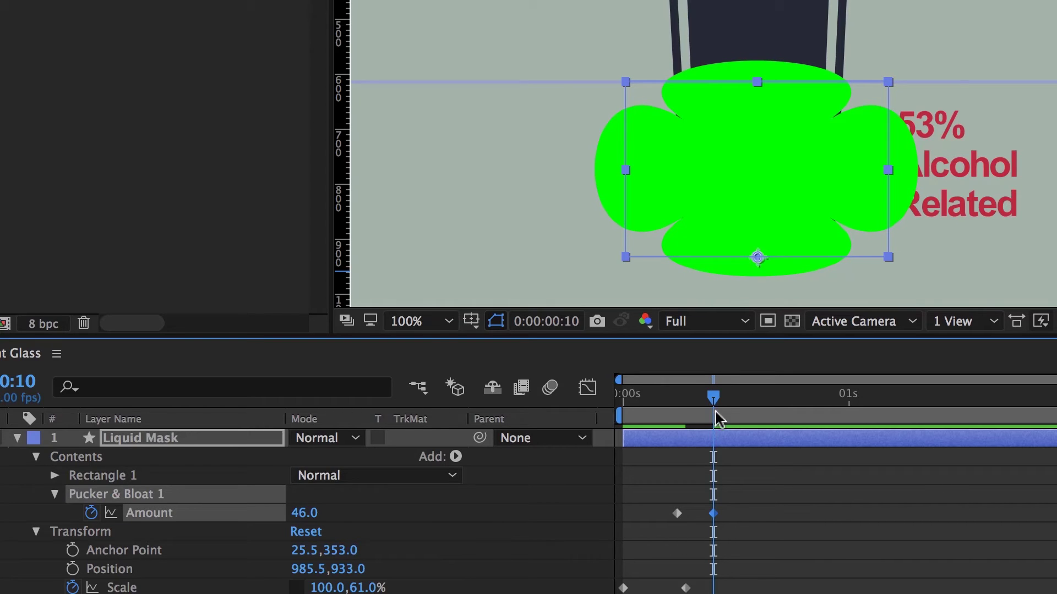
Step: Add Amount keyframes of -31 around frame 14 and 24 at frame 18
left_click_drag(715, 403, 750, 411)
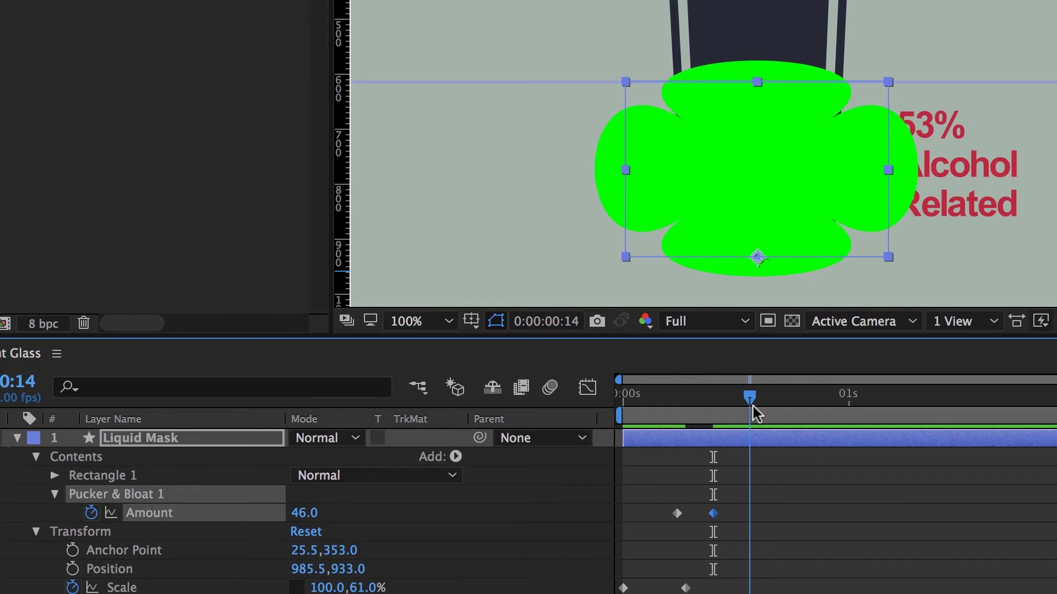
left_click_drag(306, 514, 233, 527)
left_click_drag(750, 404, 785, 407)
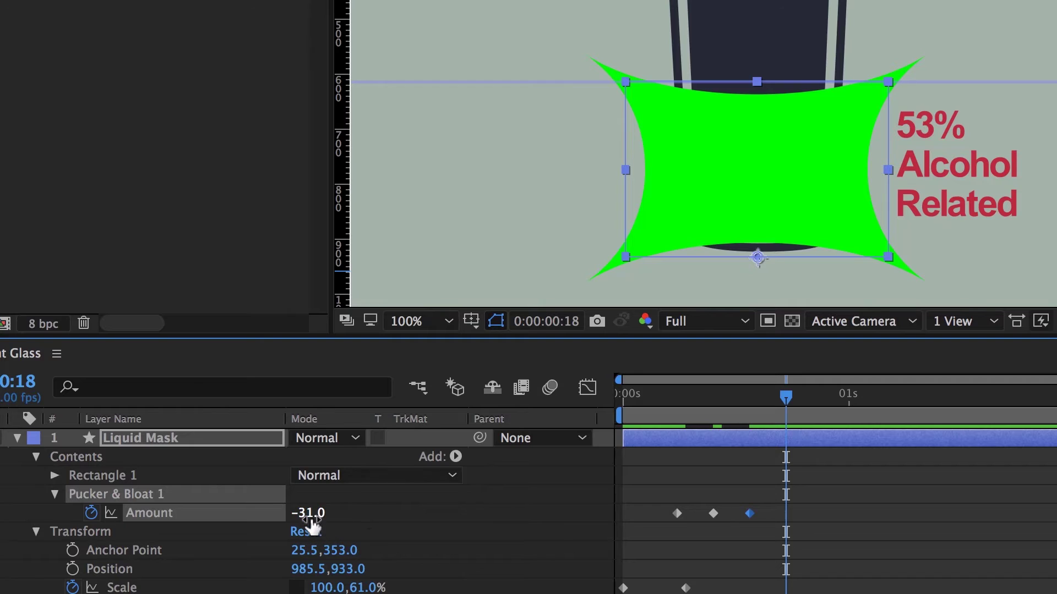
left_click_drag(307, 512, 365, 521)
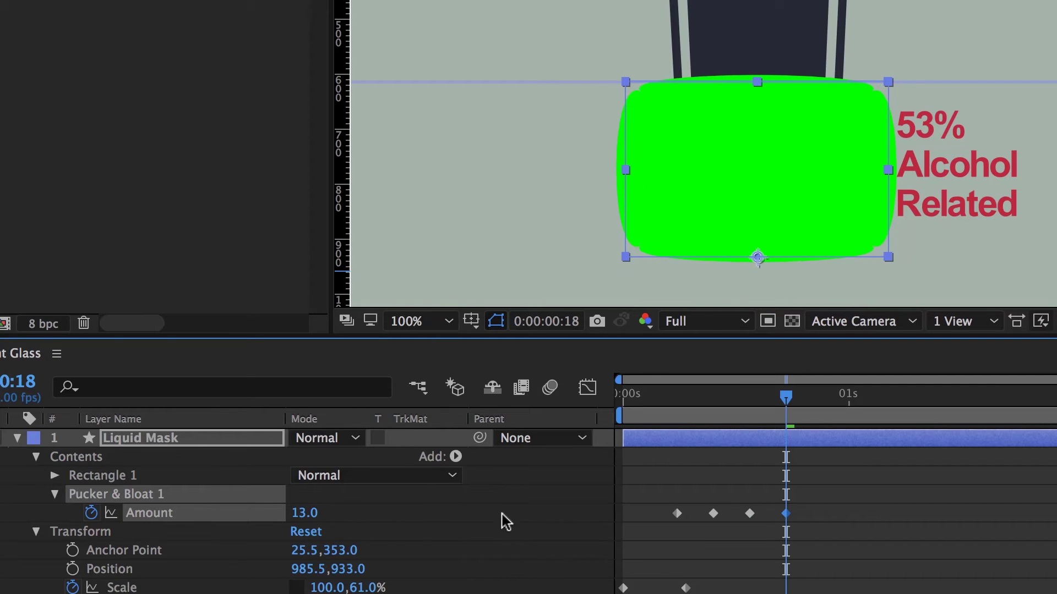
left_click_drag(306, 510, 321, 513)
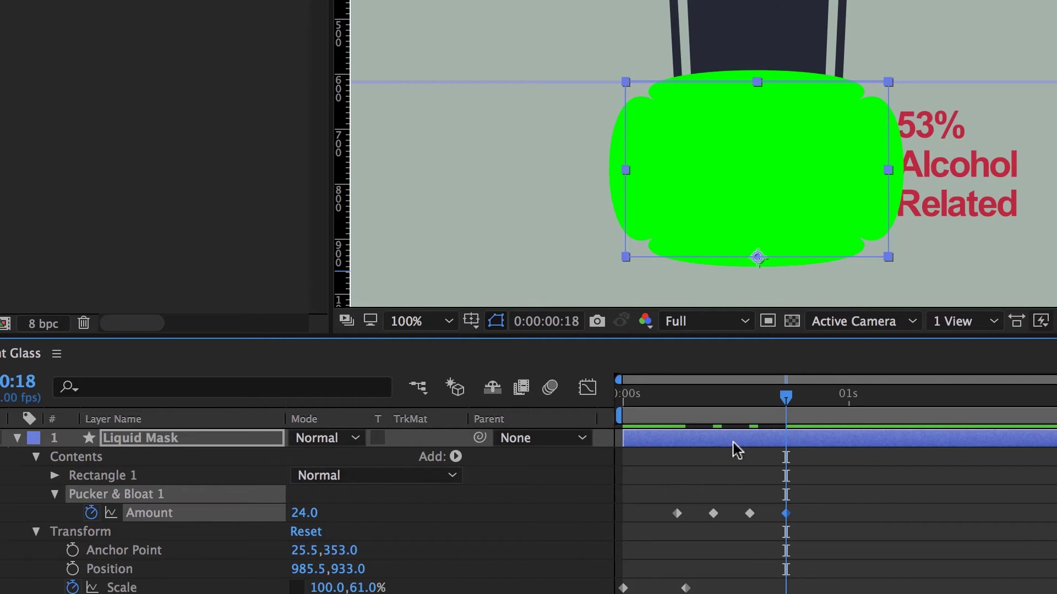
Step: Add smaller wobble keyframes: -20 at frame 21, 7 at frame 23, 0 at one second
left_click_drag(789, 403, 813, 405)
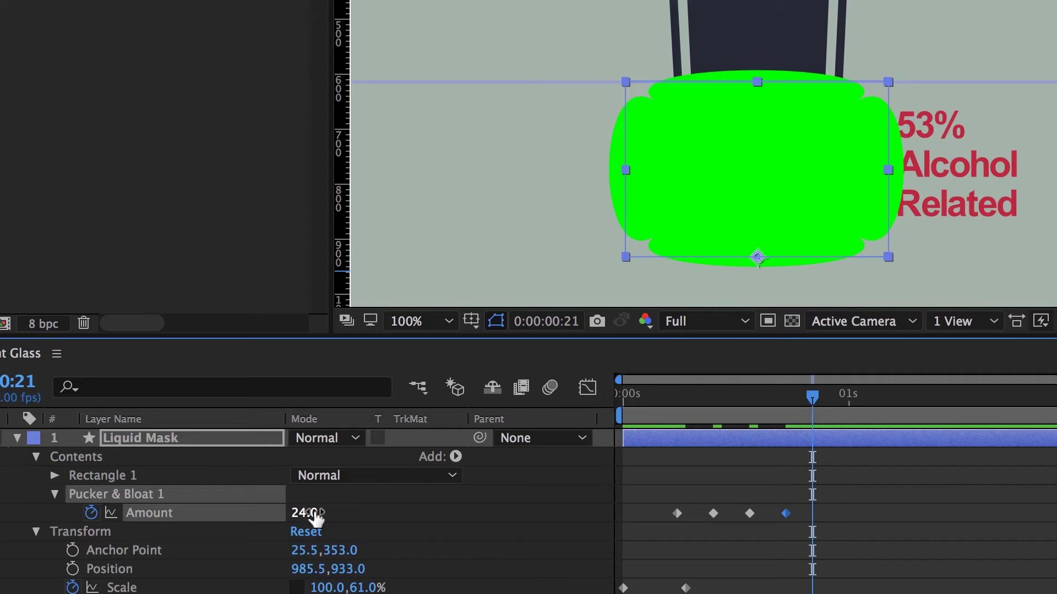
left_click_drag(314, 515, 267, 520)
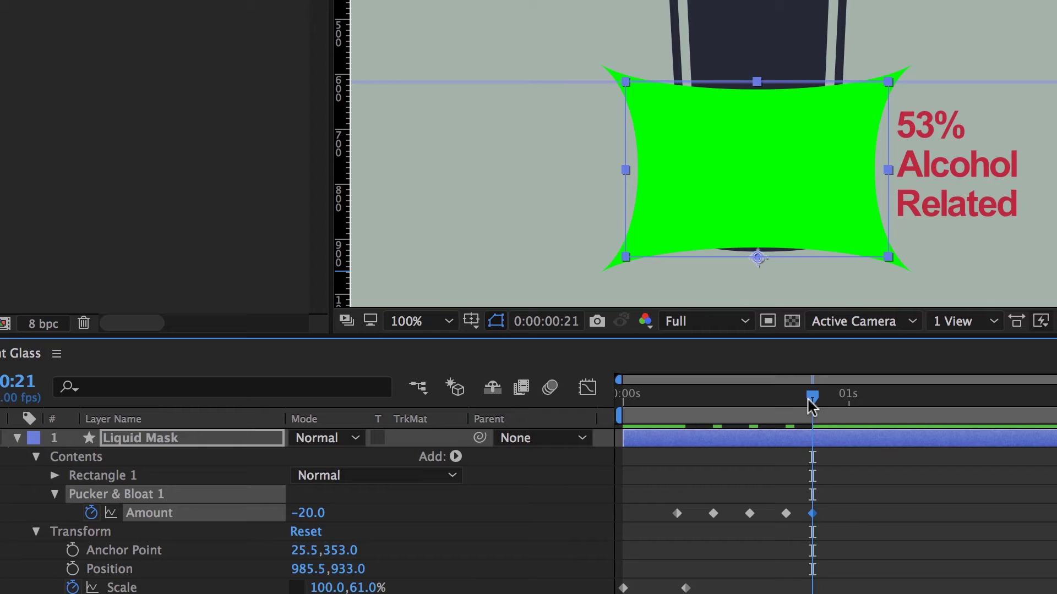
left_click_drag(812, 405, 831, 402)
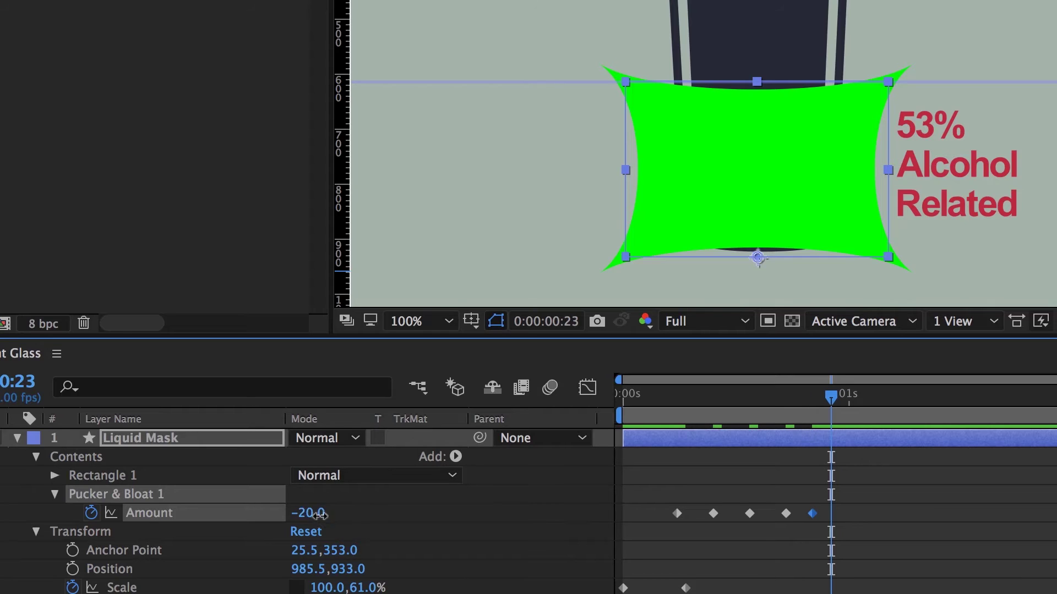
left_click_drag(319, 513, 340, 514)
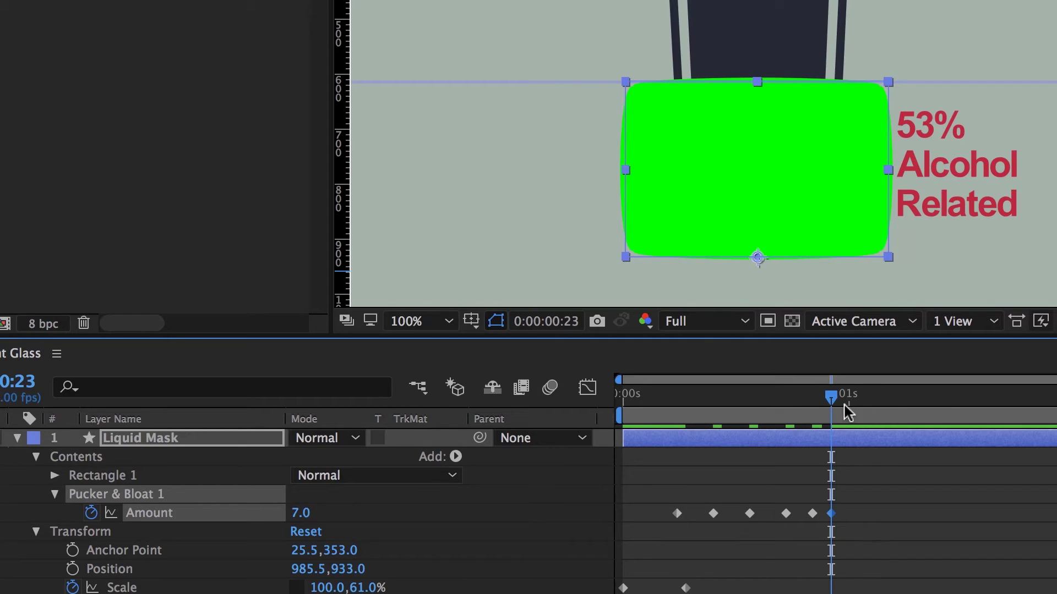
left_click_drag(845, 406, 851, 404)
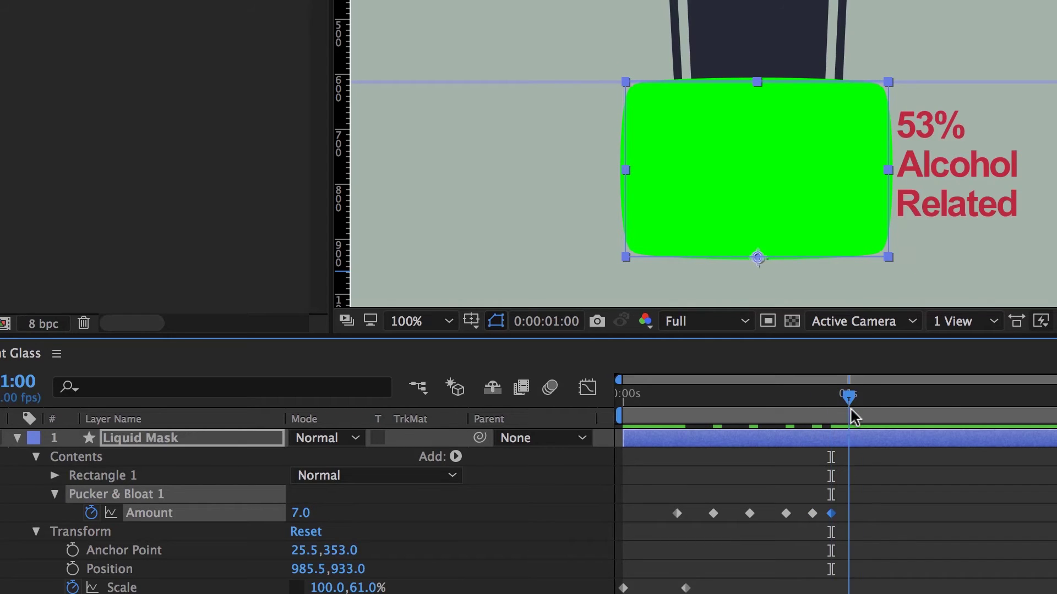
left_click(294, 514)
type("0")
key("Return")
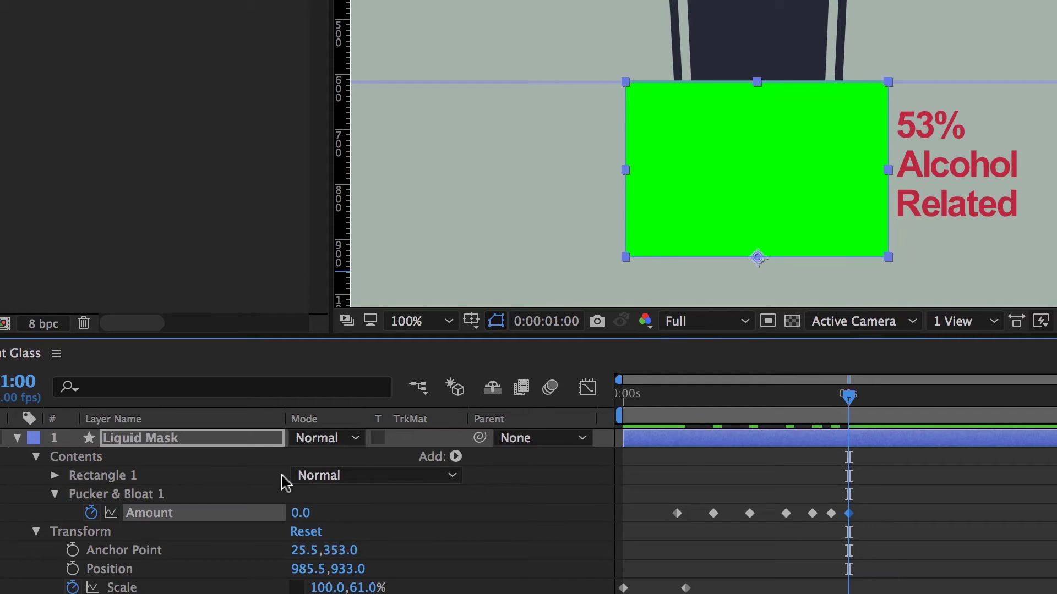
key("Home")
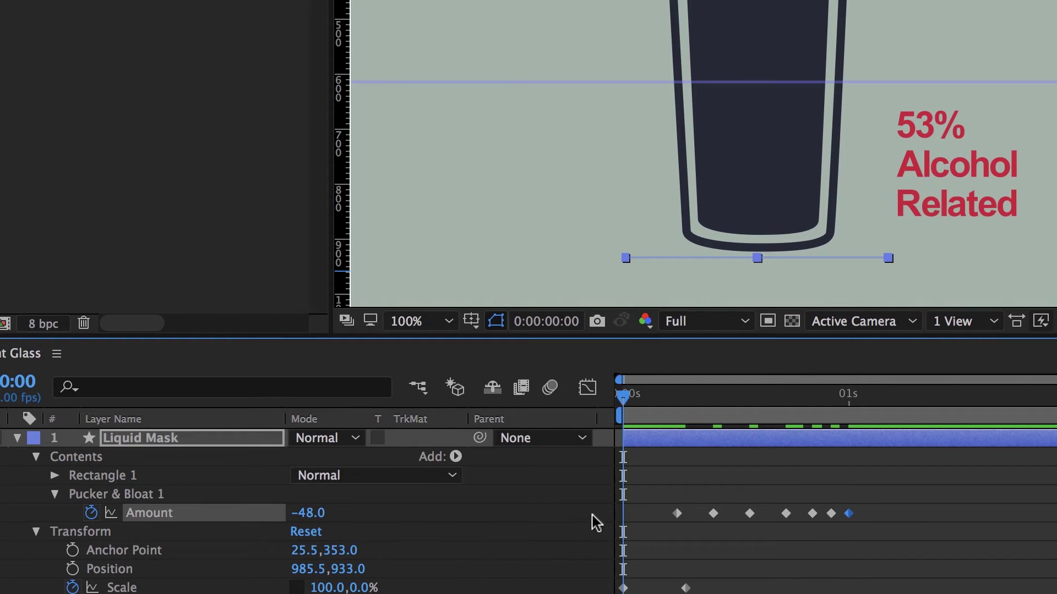
key("space")
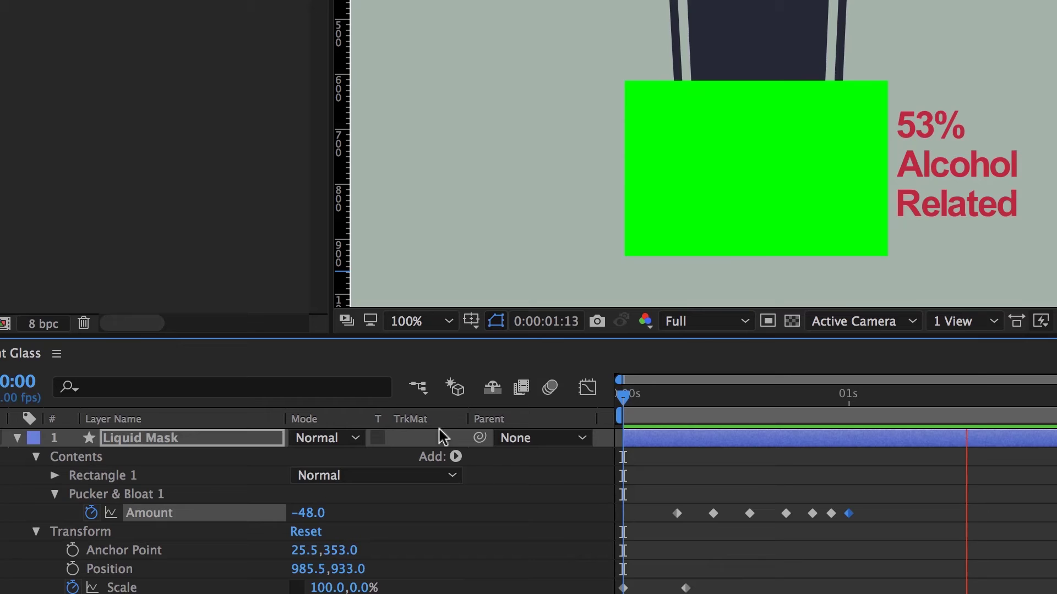
key("space")
key("Home")
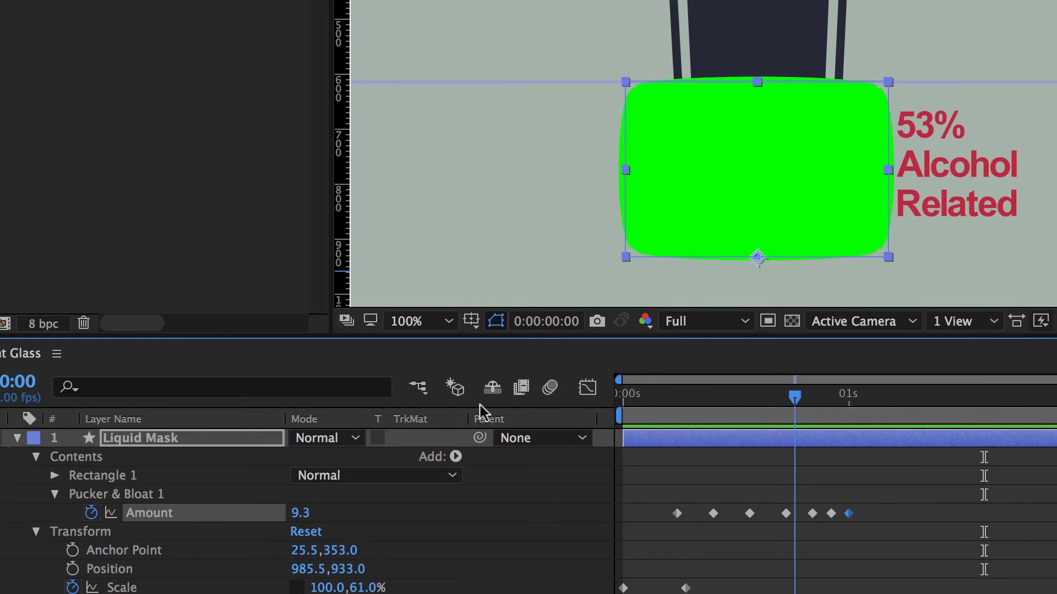
key("space")
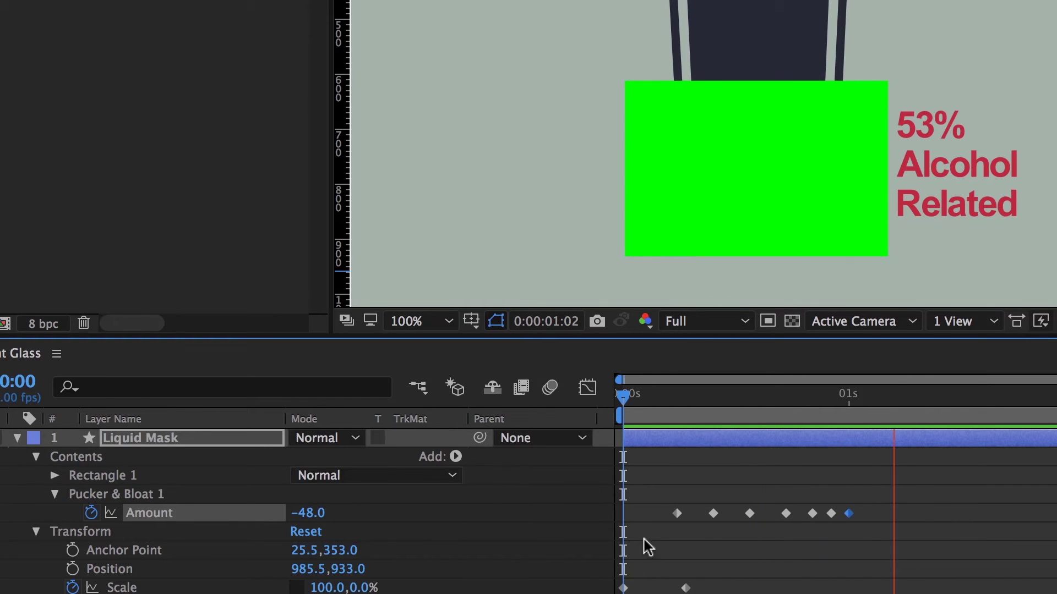
left_click(648, 488)
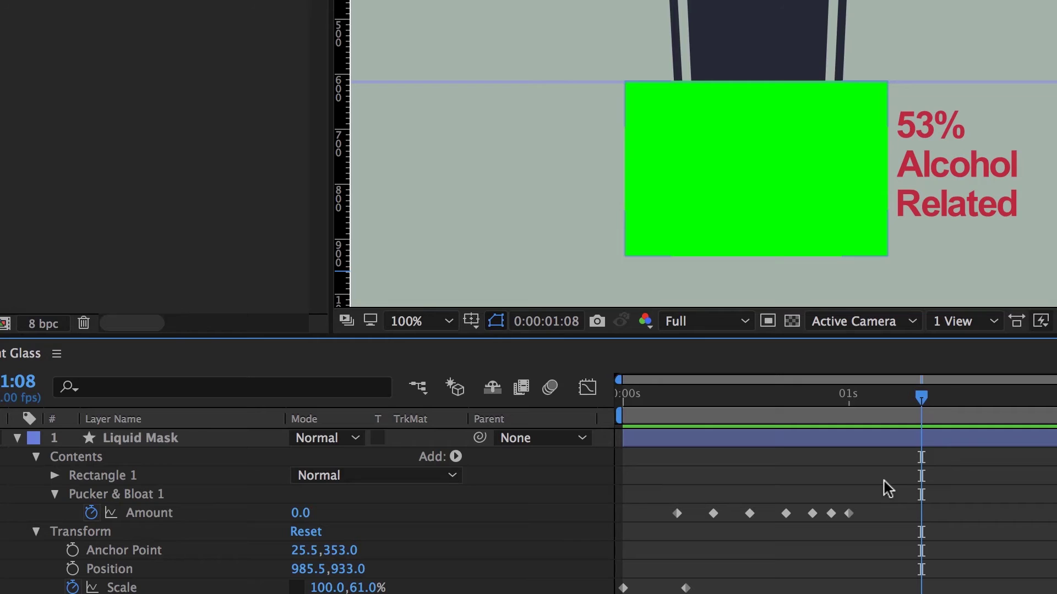
Step: Select all Amount keyframes and Alt-drag the last one to stretch their timing
left_click_drag(888, 488, 623, 531)
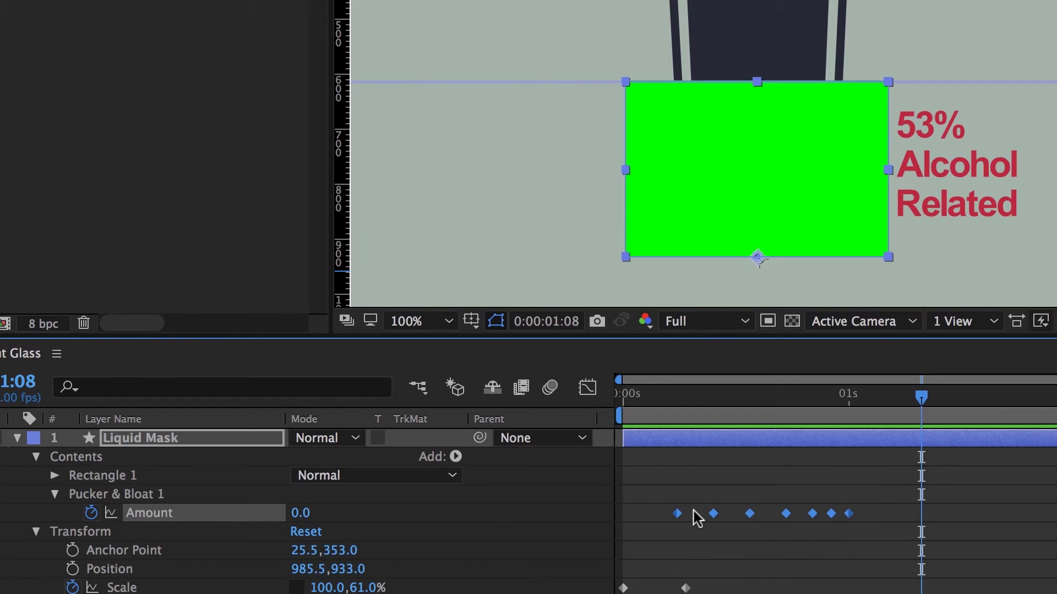
left_click(708, 536)
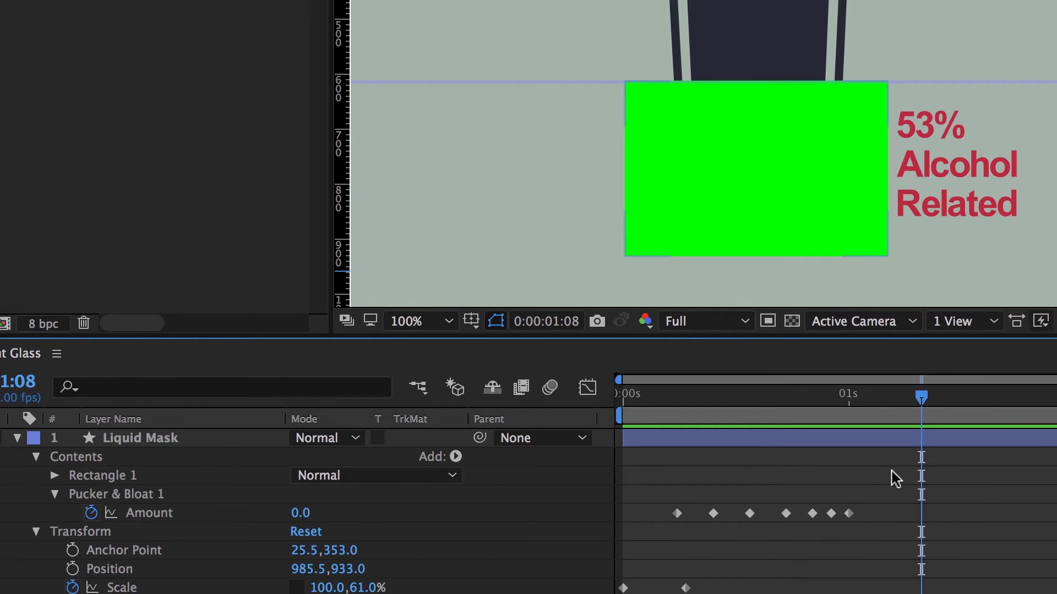
left_click_drag(849, 512, 858, 515)
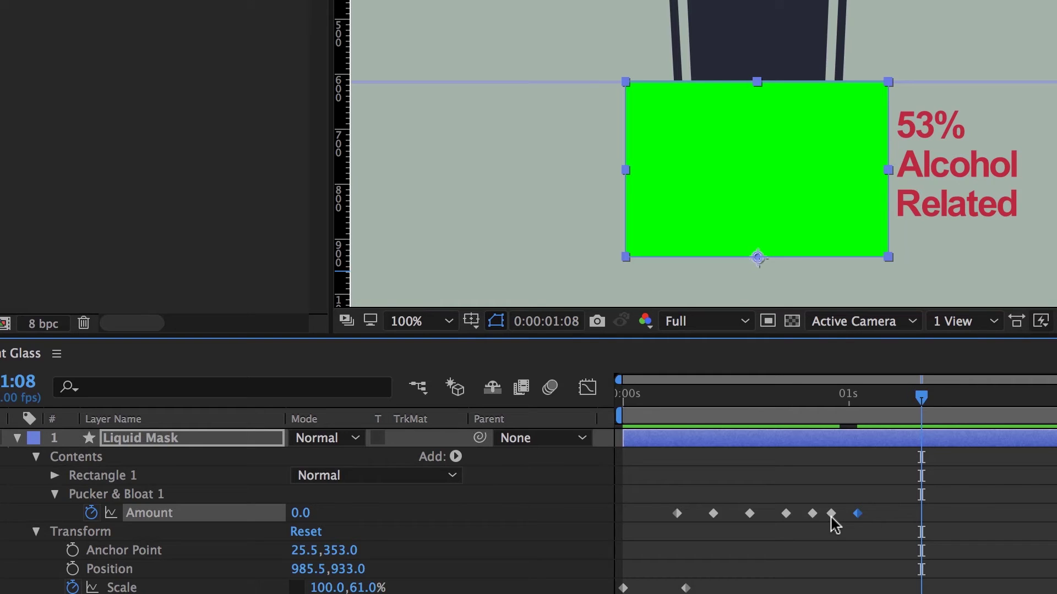
left_click(894, 493)
left_click_drag(907, 484, 656, 534)
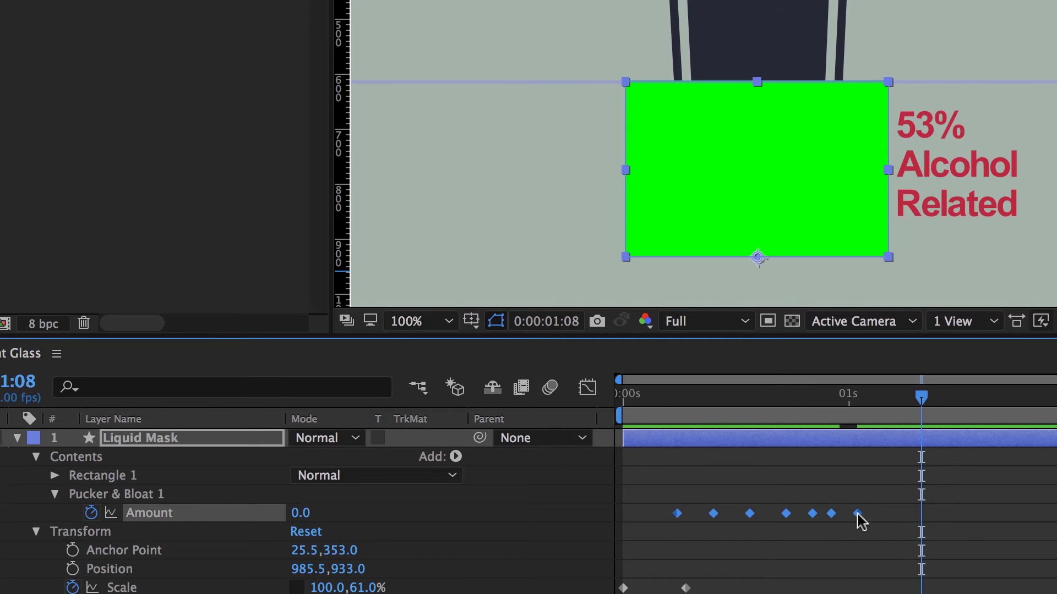
mouse_move(857, 514)
left_mouse_down()
mouse_move(776, 520)
mouse_move(882, 522)
left_mouse_up()
Step: Preview the slower wobble from the start twice
key("Home")
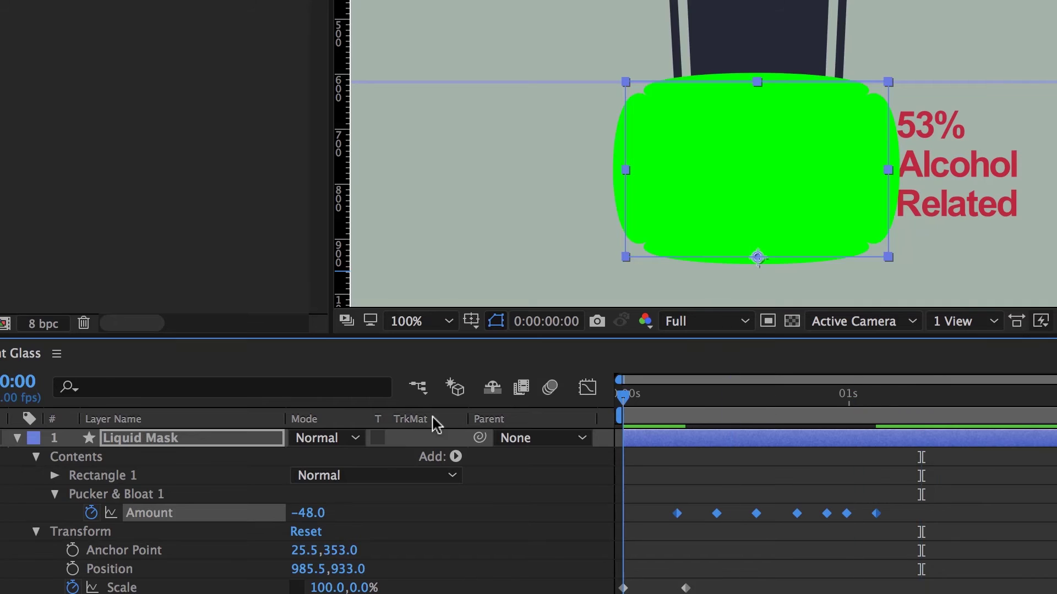
key("space")
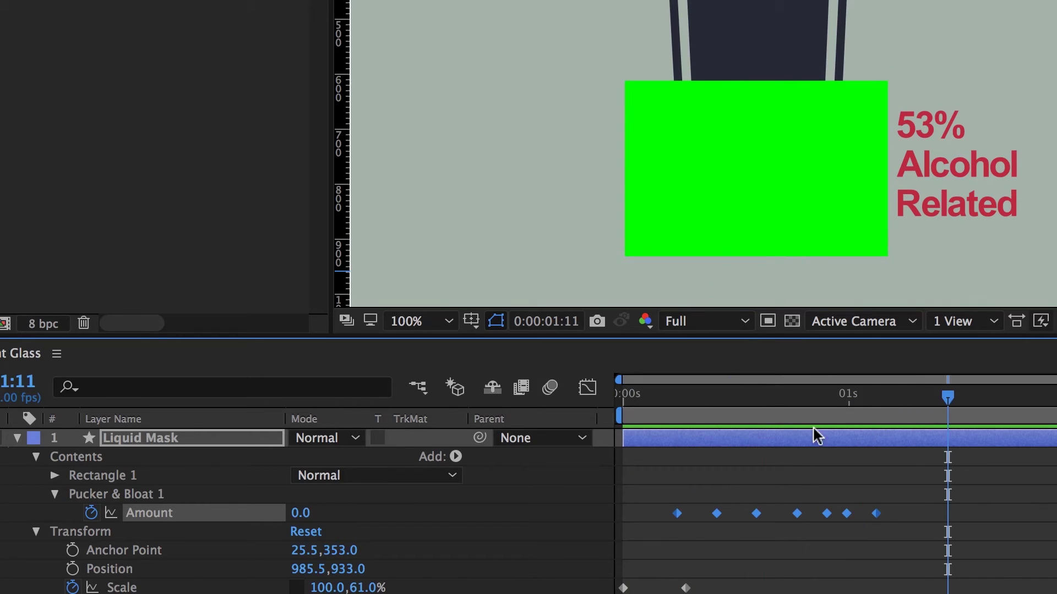
key("Home")
key("space")
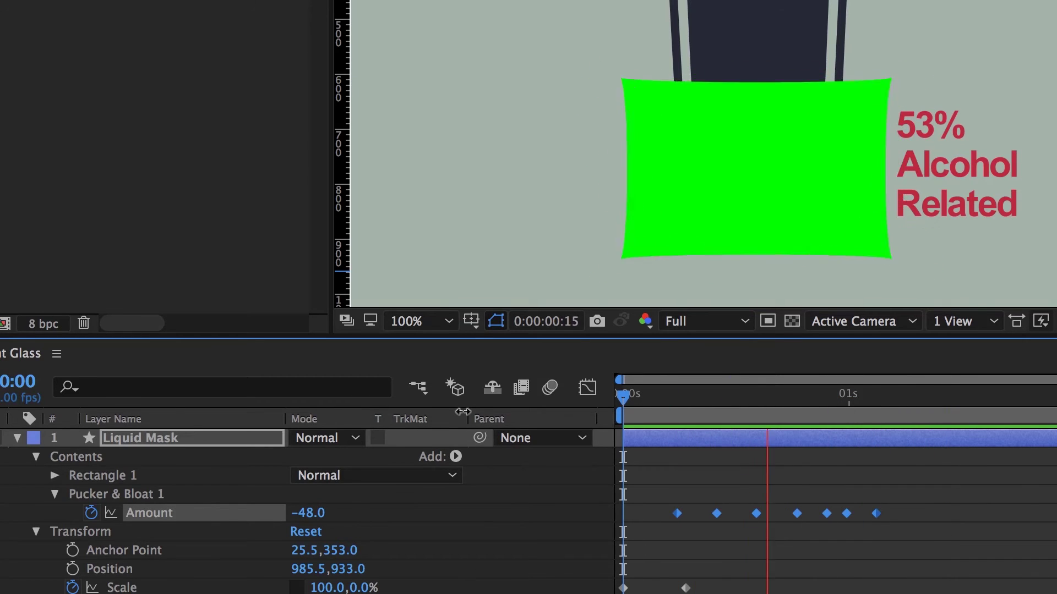
Step: Give the first Amount keyframe 75% incoming and outgoing influence via Keyframe Velocity
left_click(739, 583)
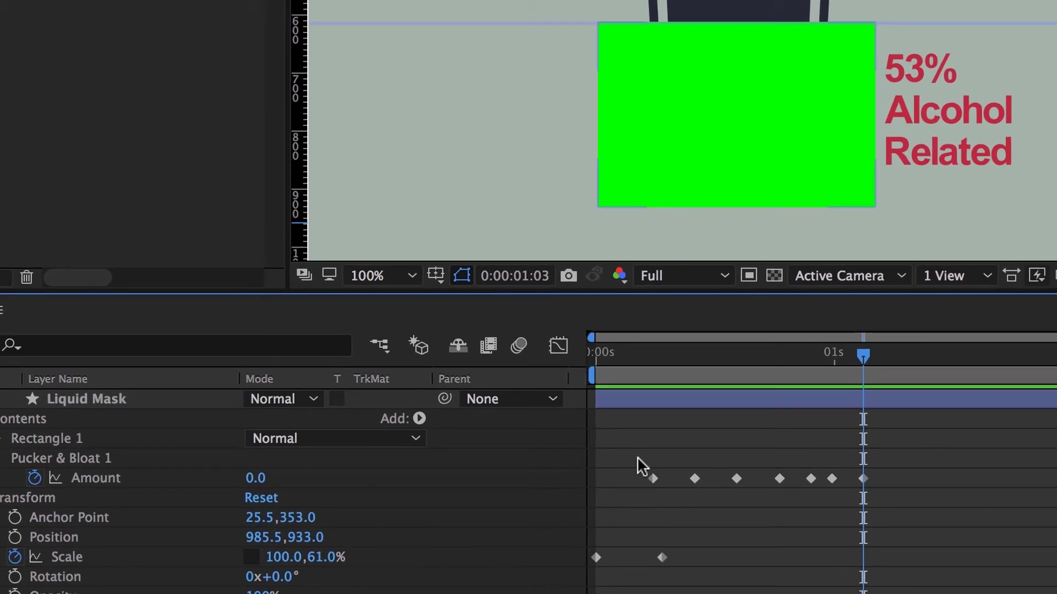
left_click_drag(669, 502, 685, 522)
right_click(576, 363)
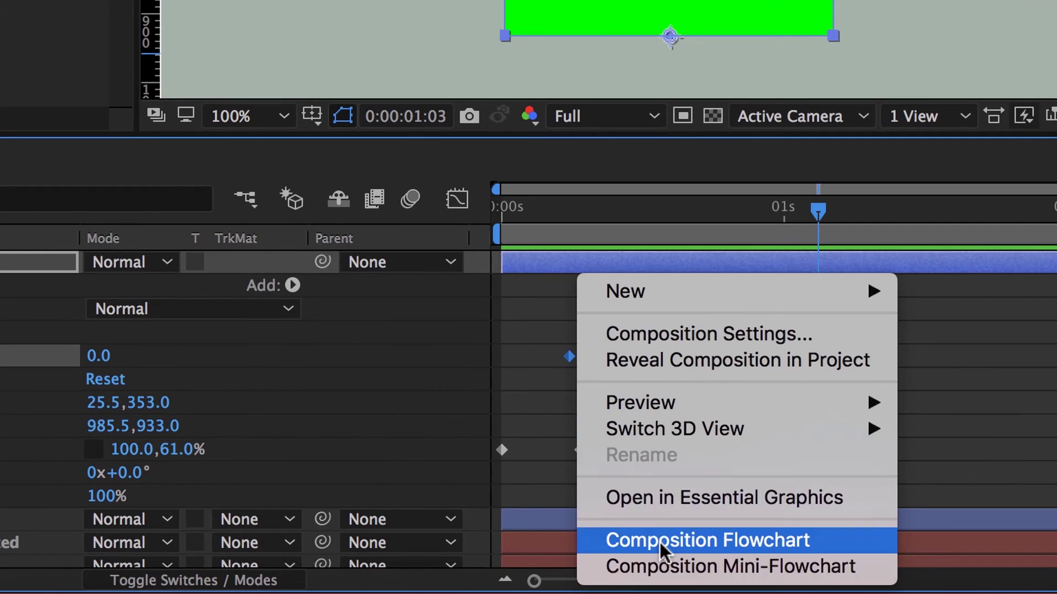
left_click(503, 371)
right_click(569, 364)
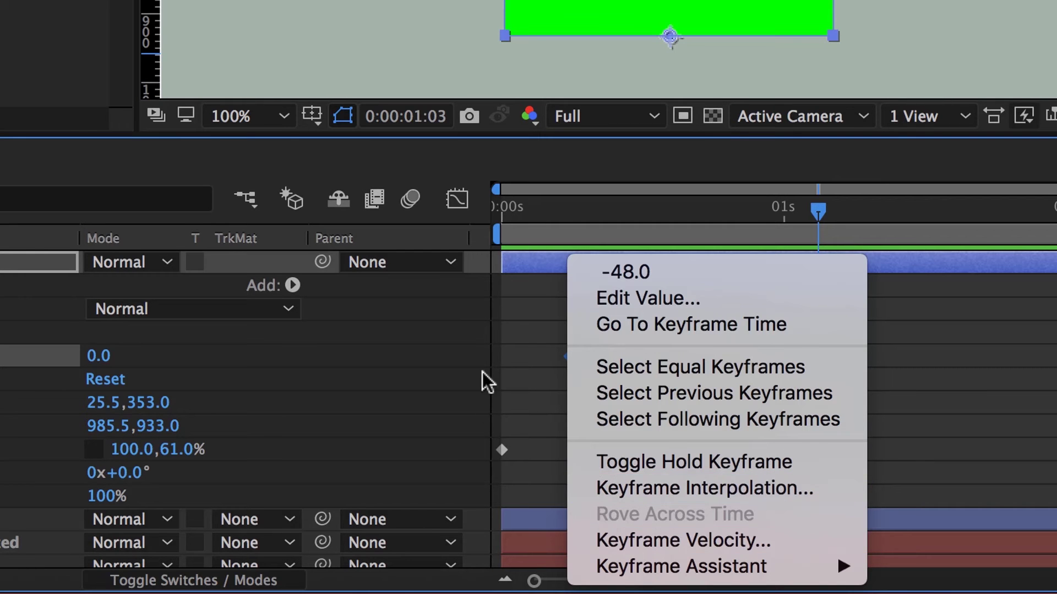
left_click(699, 540)
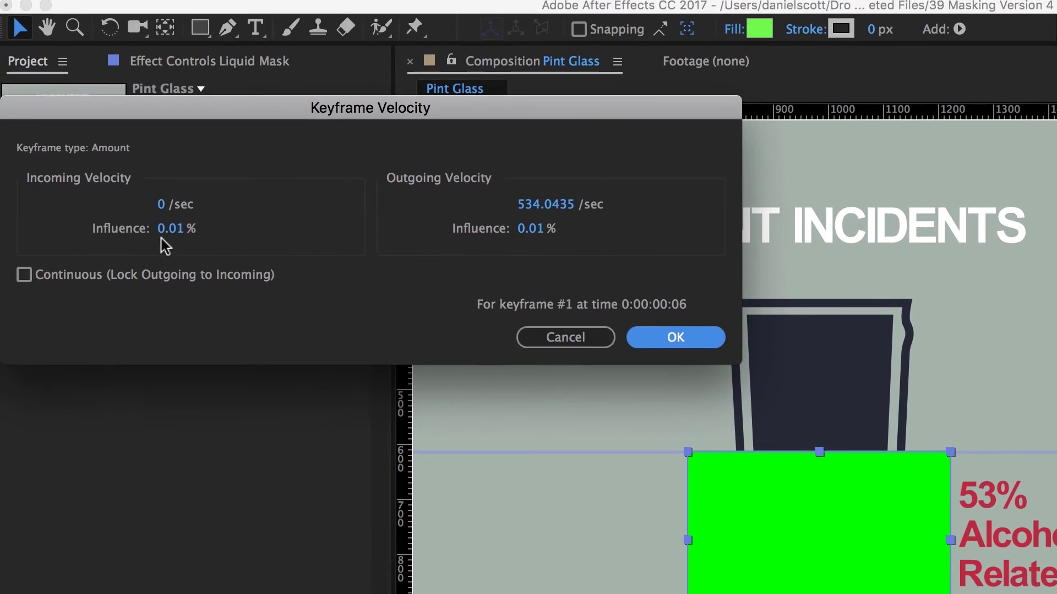
double_click(169, 235)
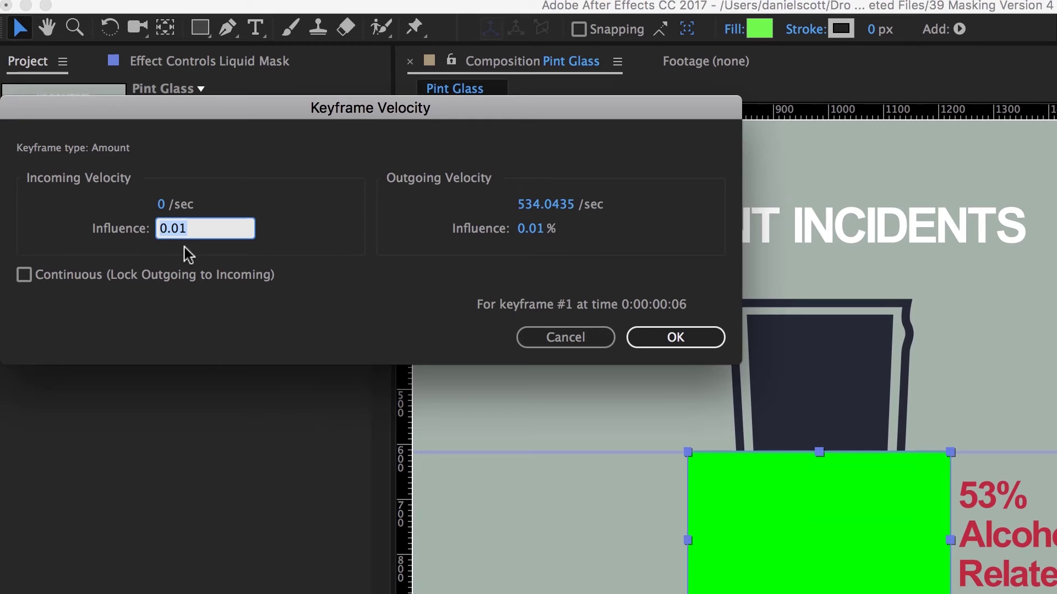
type("75")
key("Tab")
key("Tab")
type("75")
key("Return")
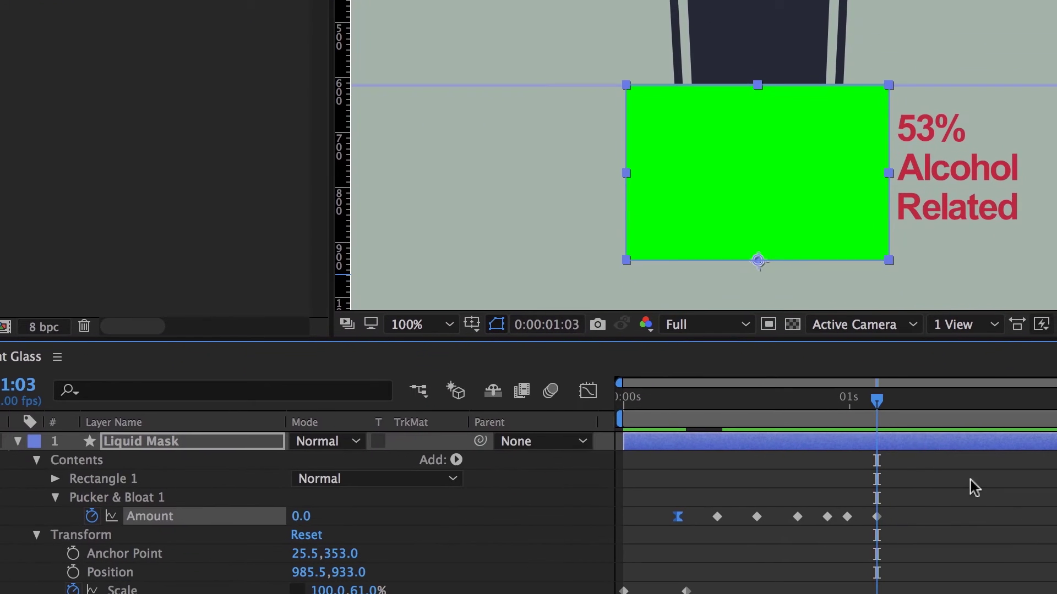
Step: Preview the eased wobble from the start, then deselect Liquid Mask
key("Home")
key("space")
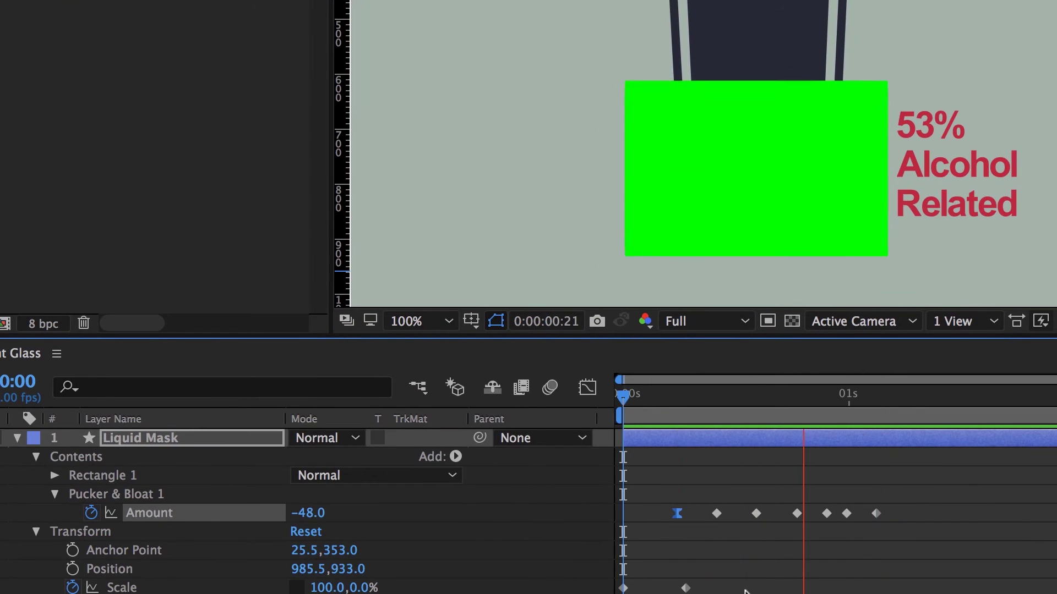
key("space")
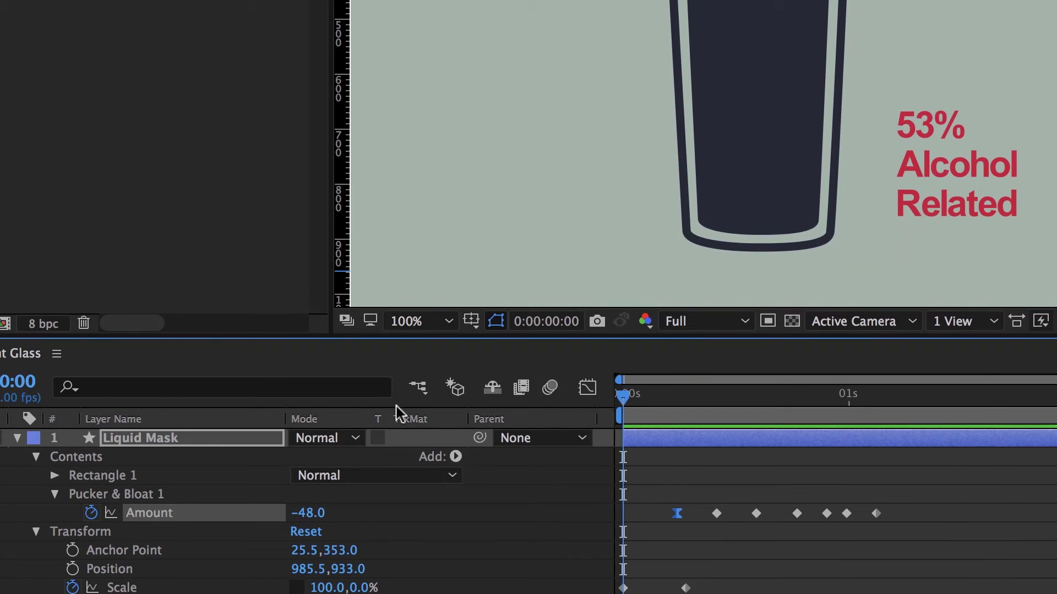
key("space")
key("space")
left_click(748, 589)
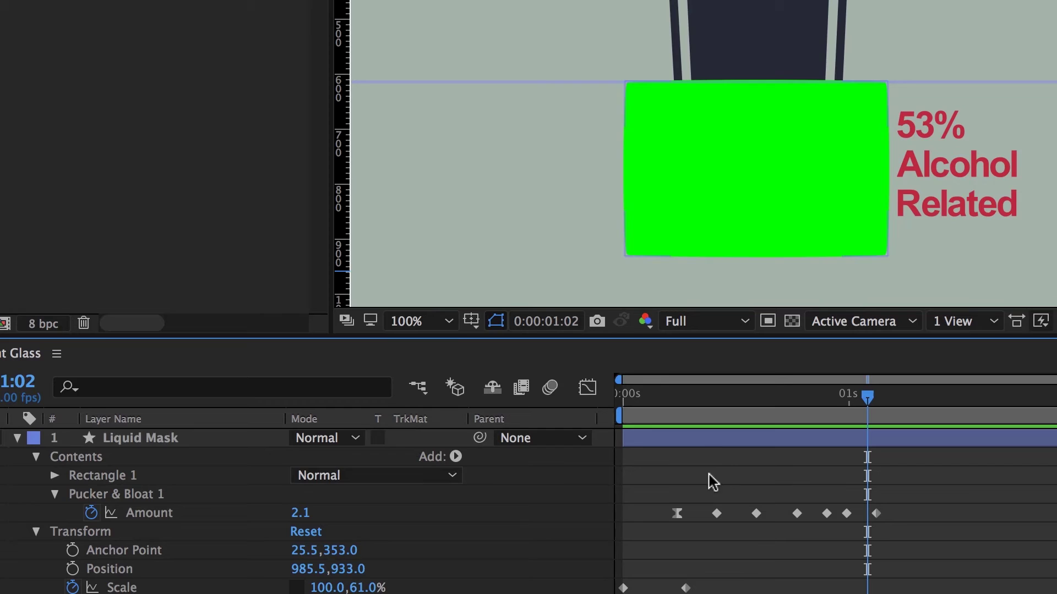
Step: Collapse Liquid Mask and set Middle Outlines' TrkMat to Alpha Matte "Liquid Mask"
left_click(722, 444)
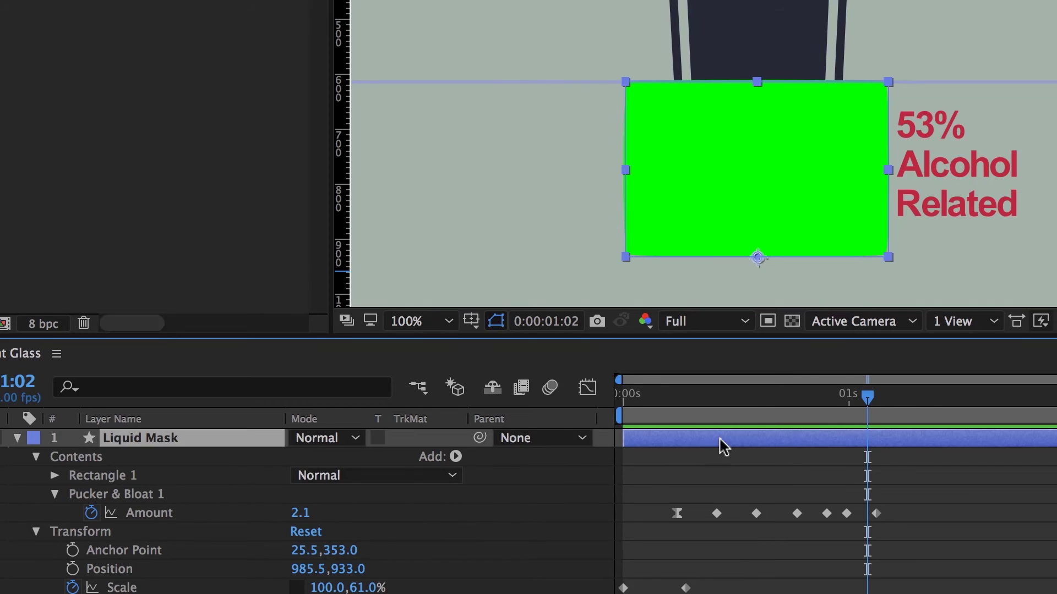
left_click(17, 438)
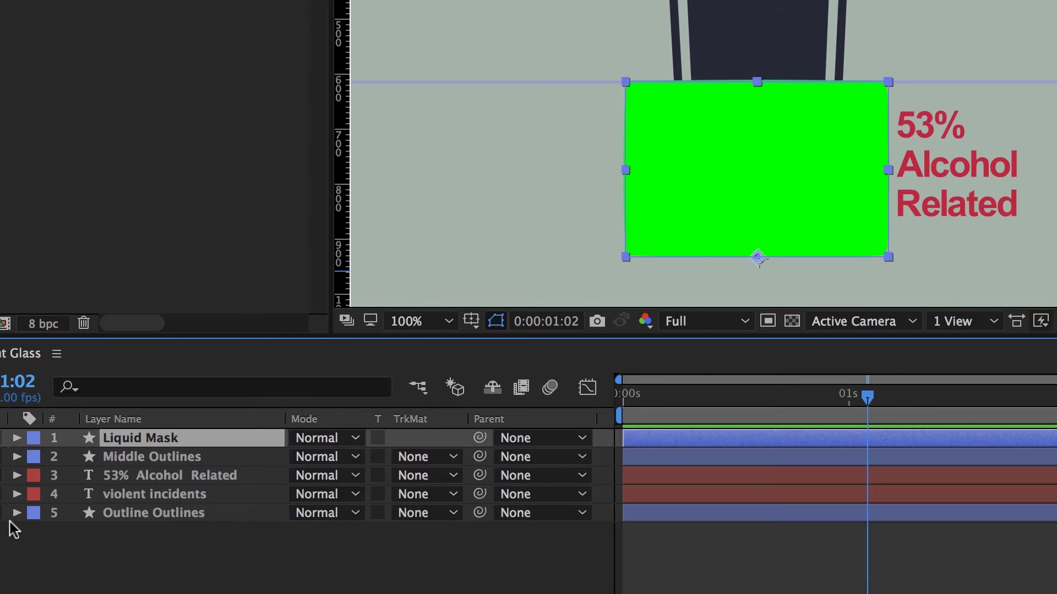
left_click(142, 461)
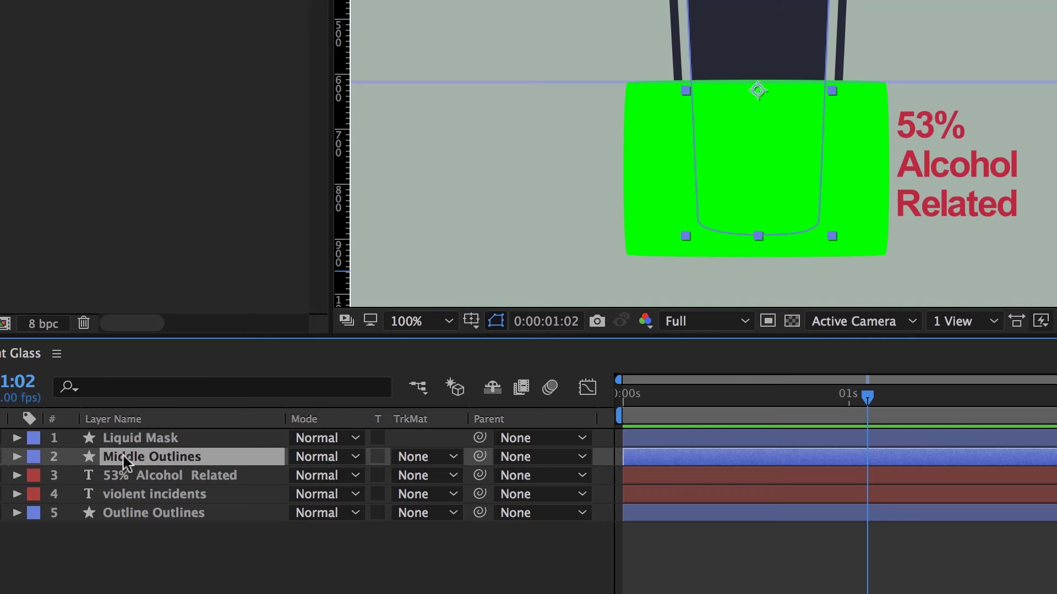
left_click(137, 438)
left_click(116, 458)
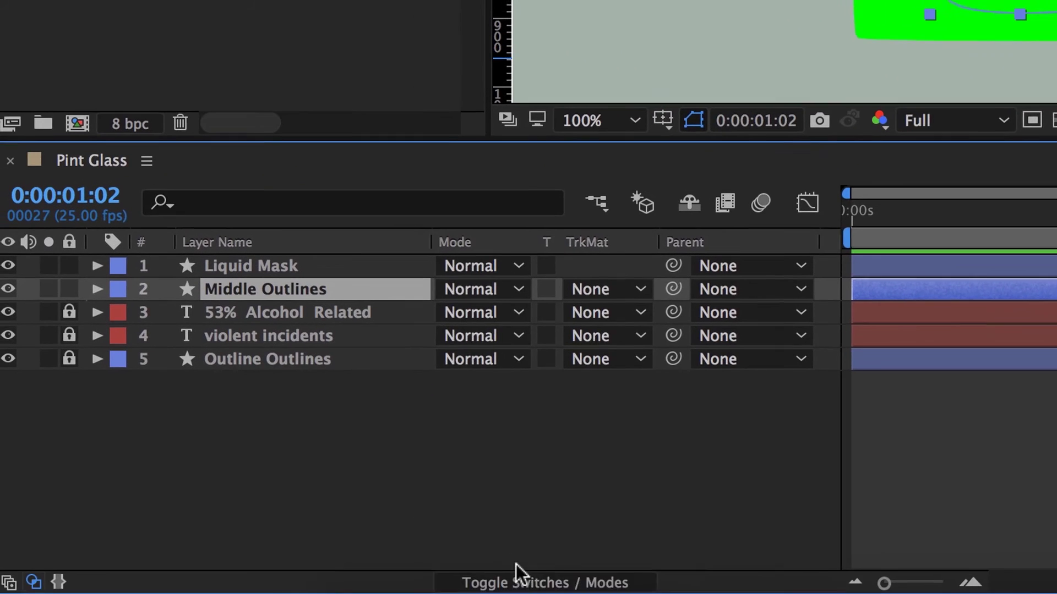
left_click(529, 582)
left_click(524, 582)
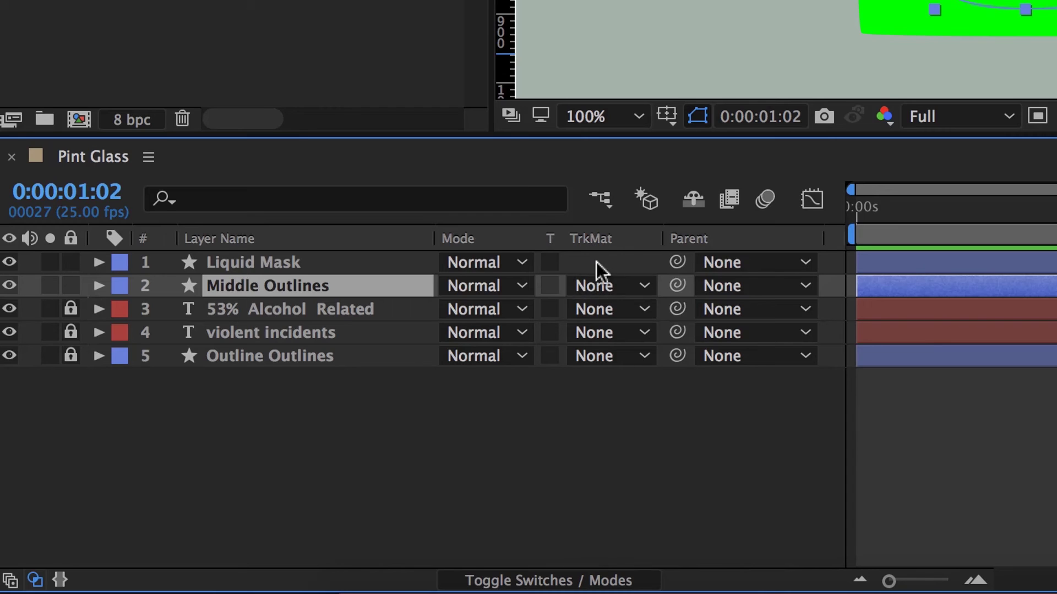
left_click(630, 289)
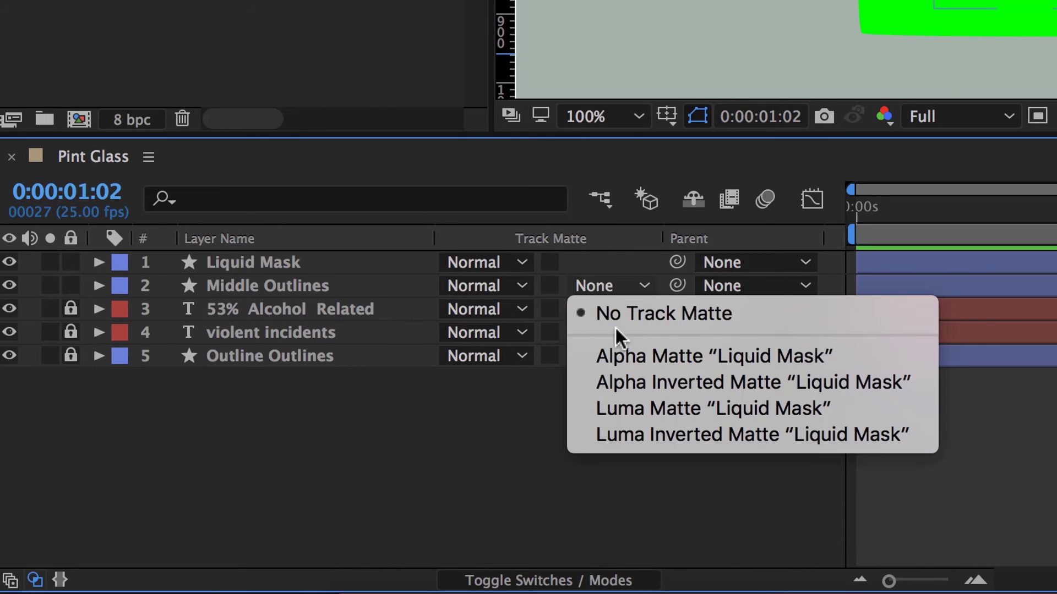
left_click(744, 357)
Step: Preview and step through frames to check the dark liquid filling the glass
key("Home")
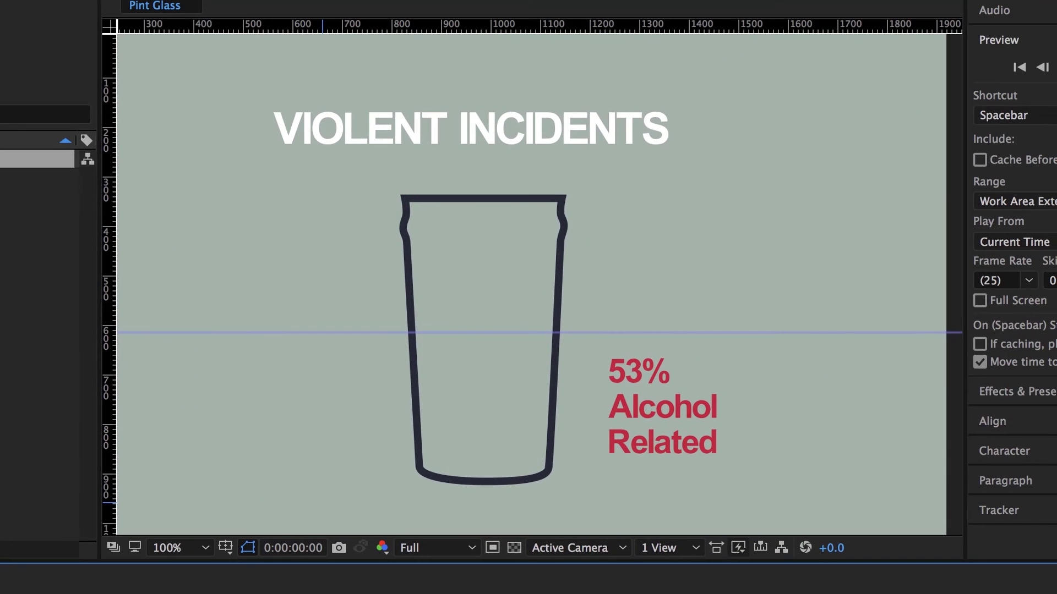
key("space")
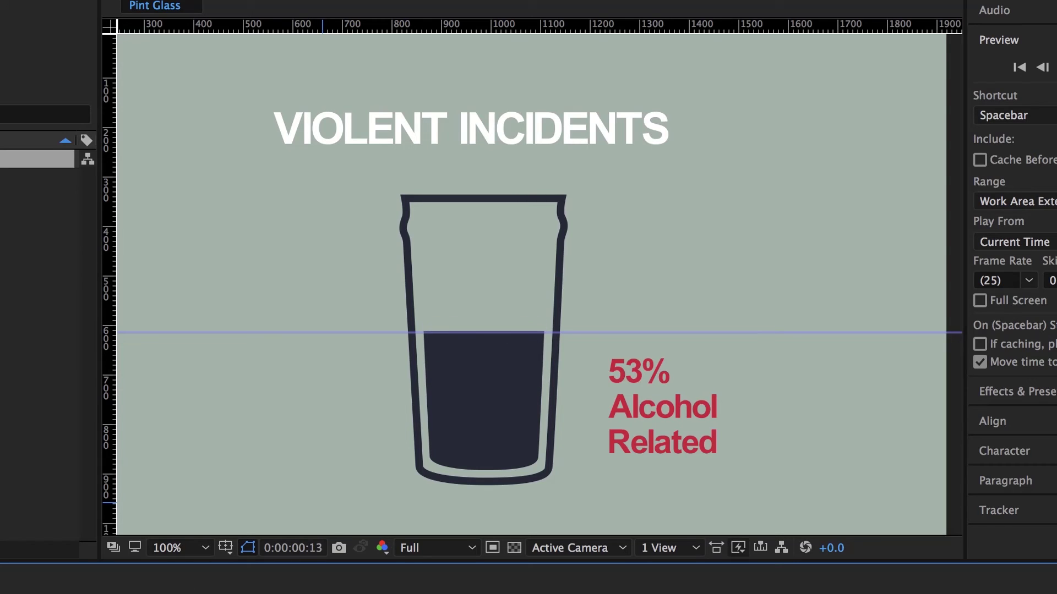
key("Page_Up")
key("Page_Up")
key("Page_Up")
key("Page_Up")
key("Page_Down")
key("Page_Down")
key("Page_Down")
key("Page_Down")
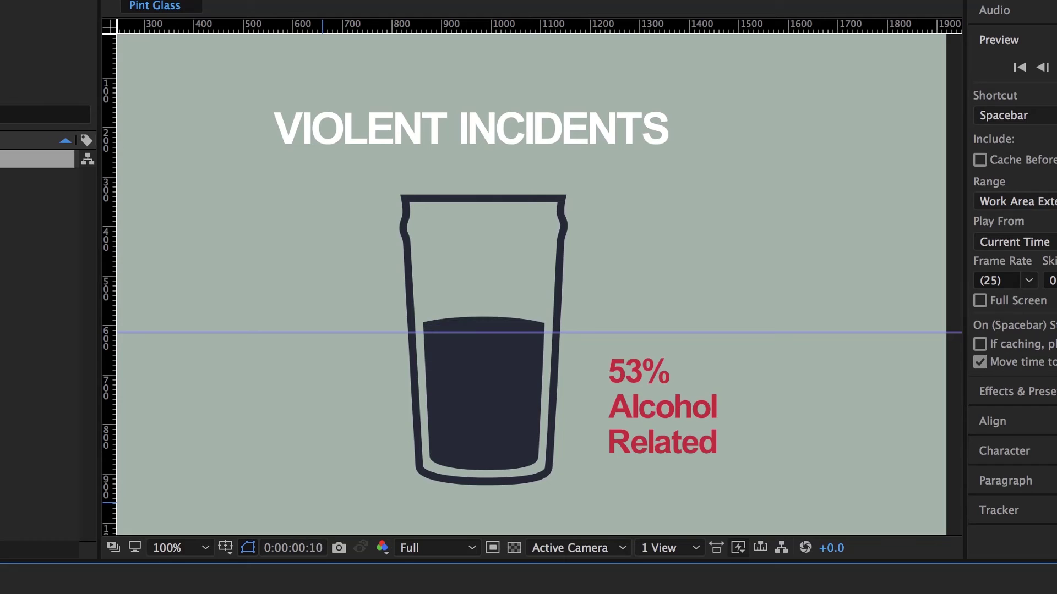
key("Page_Down")
key("Page_Down")
key("Page_Down")
key("Page_Down")
key("Page_Down")
key("Page_Down")
key("Page_Down")
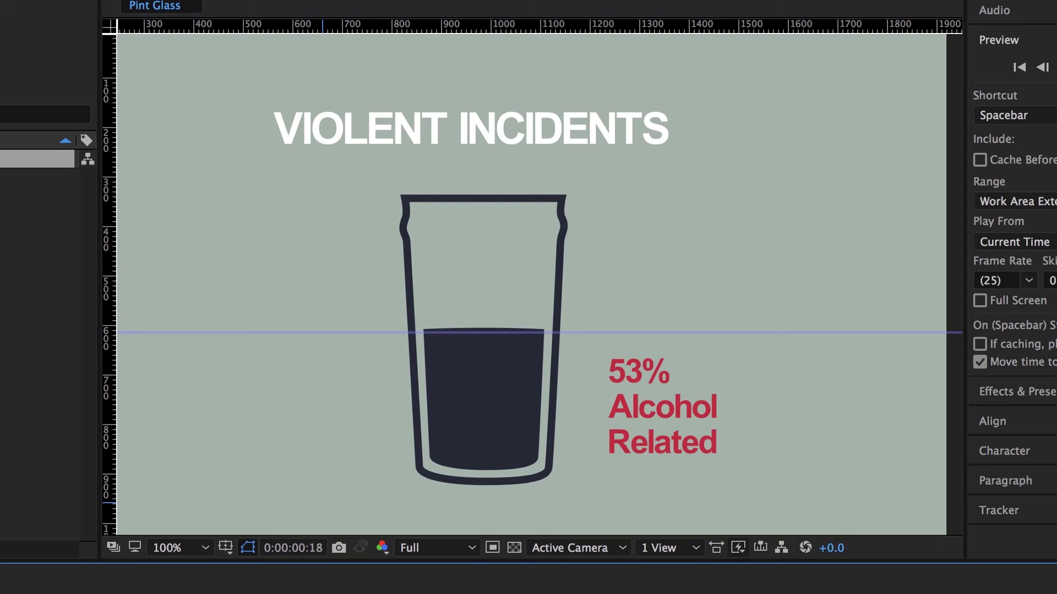
key("Page_Down")
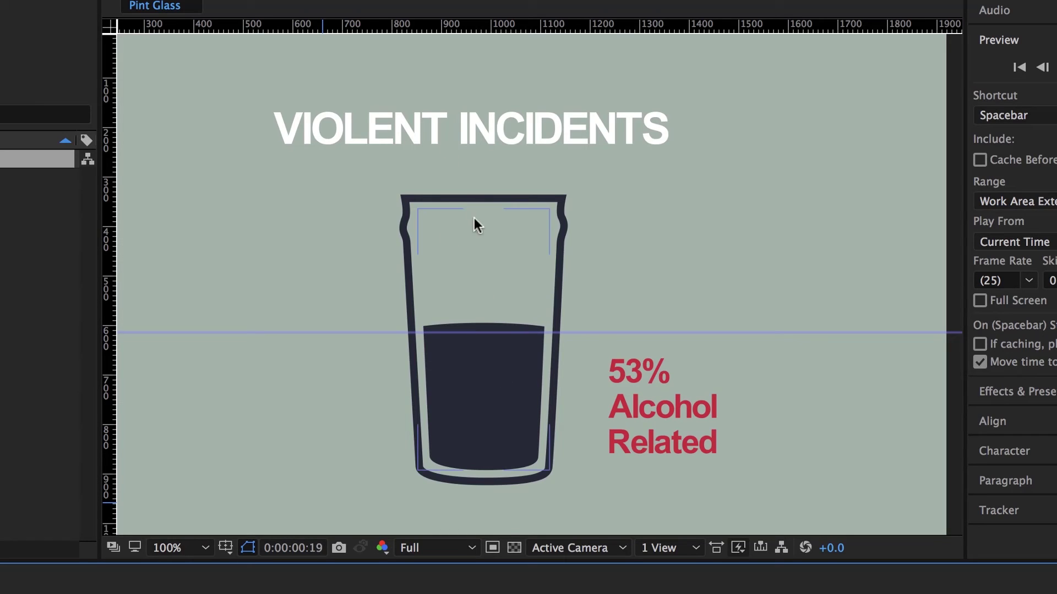
key("space")
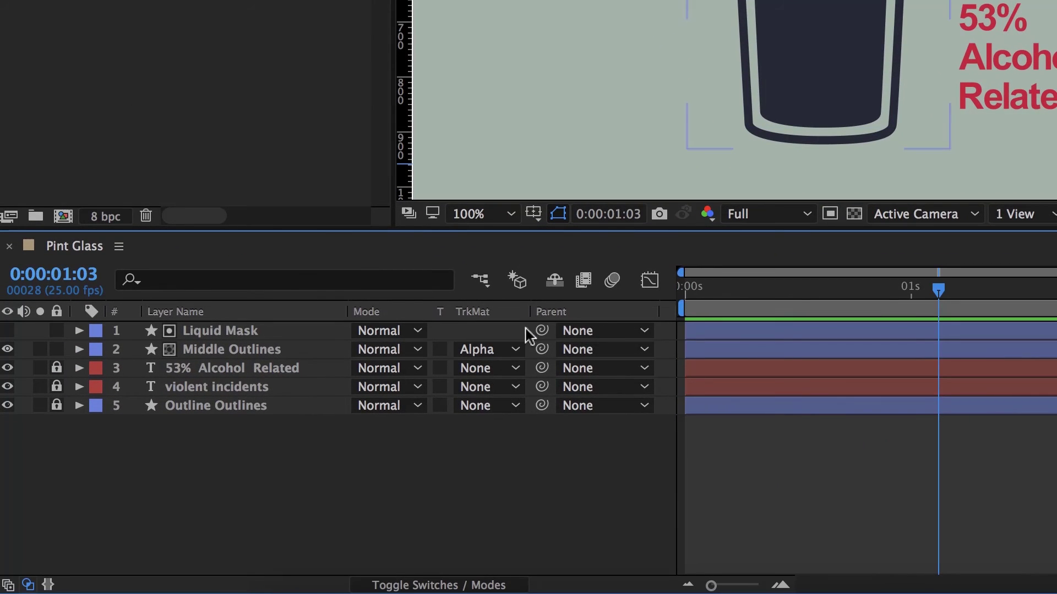
Step: Enable motion blur for the composition and the Liquid Mask layer
left_click(492, 586)
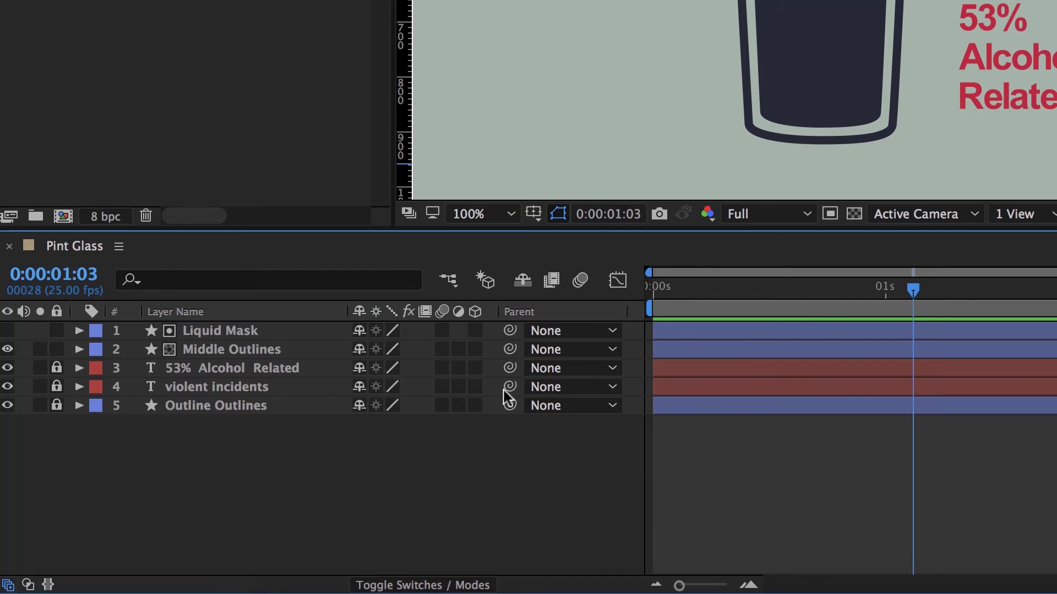
left_click(582, 281)
left_click(442, 331)
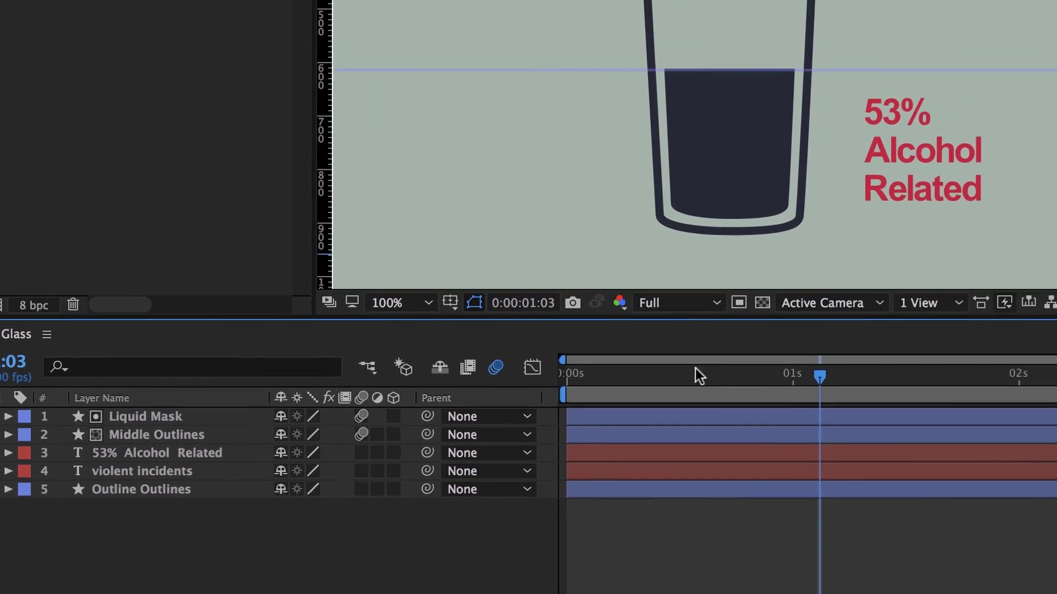
key("Home")
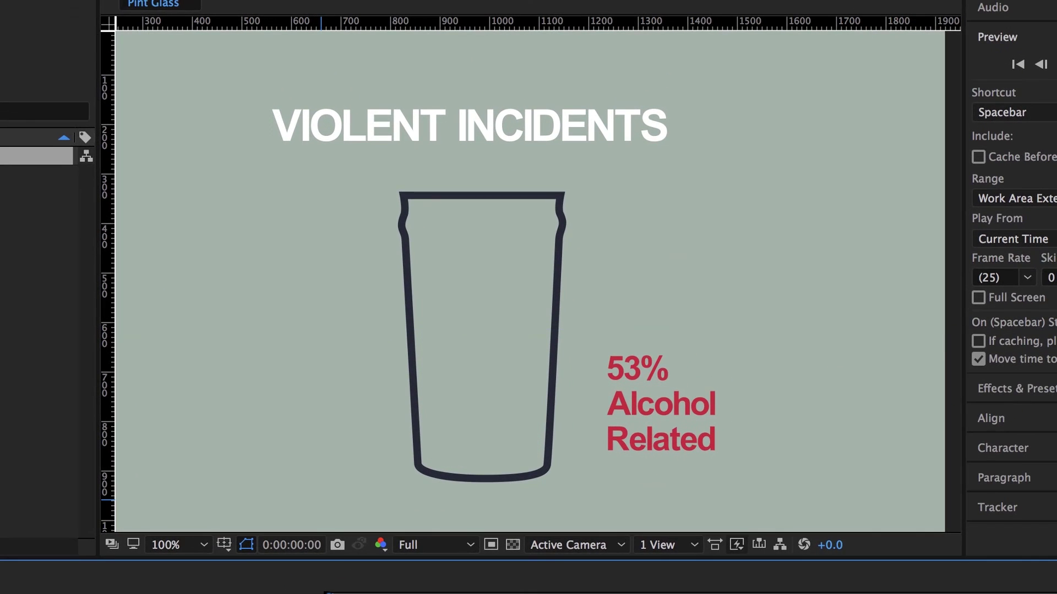
key("space")
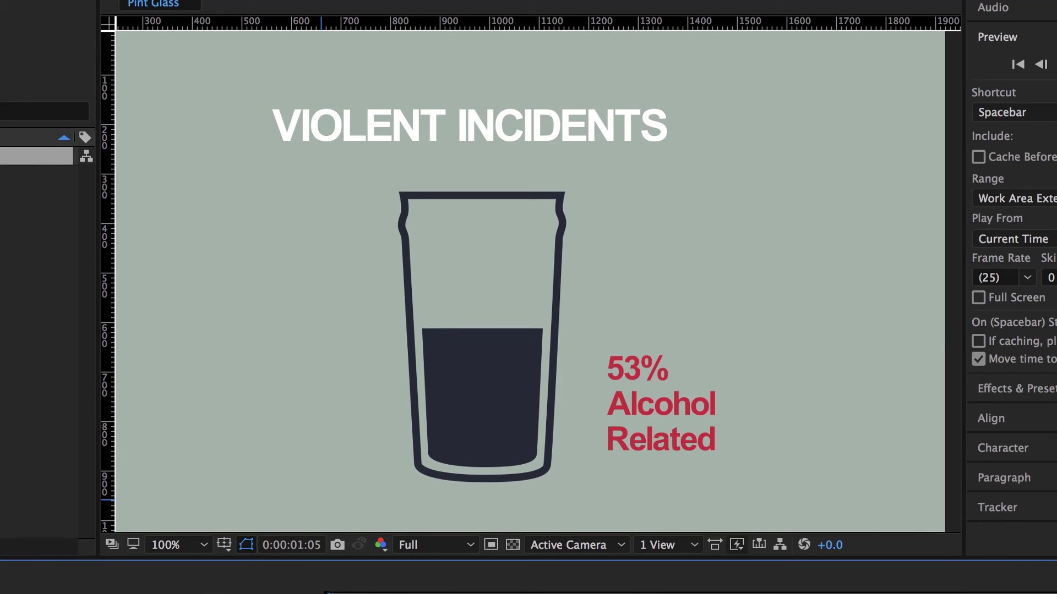
key("space")
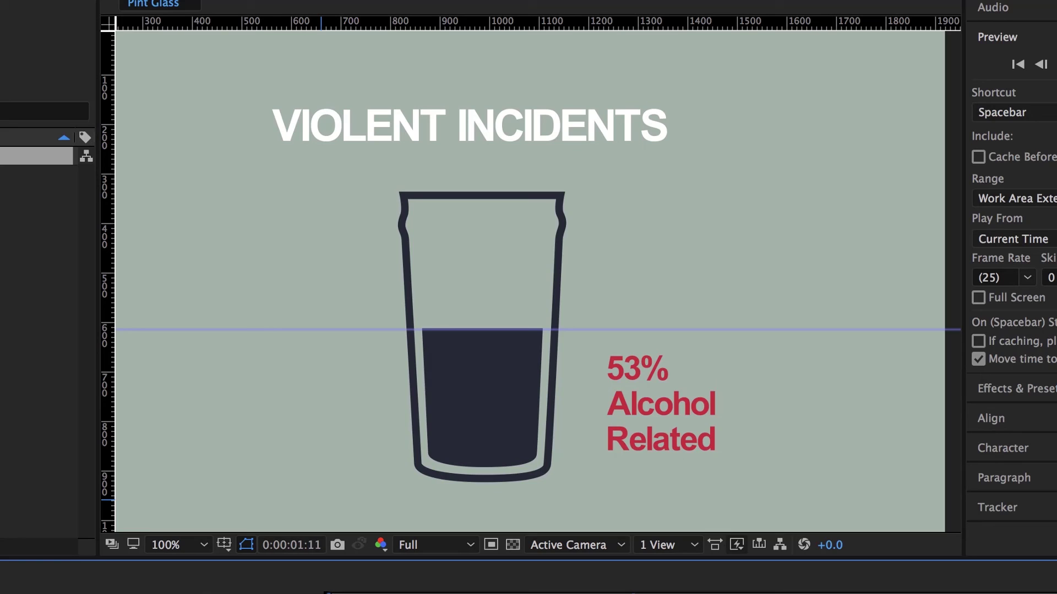